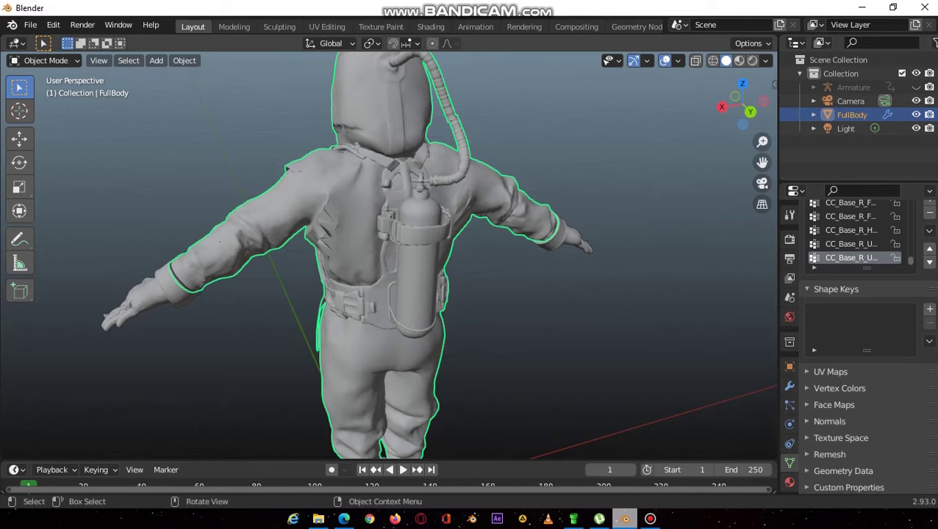
- Put the FullBody suit mesh into Edit Mode with face selection and deselect all its faces
{"action": "left_click_drag", "start_coordinate": [761, 104], "coordinate": [438, 104]}
{"action": "left_click", "coordinate": [403, 235]}
{"action": "key", "text": "h"}
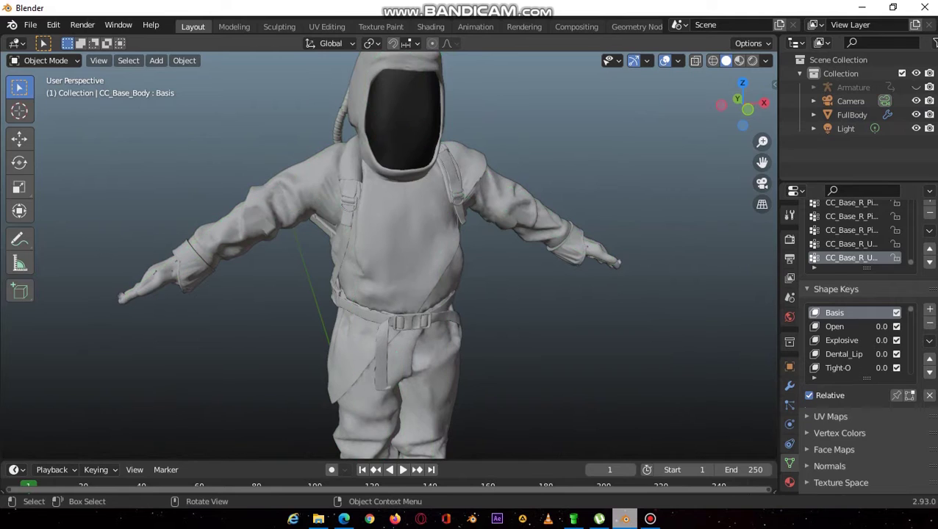
{"action": "left_click", "coordinate": [403, 235]}
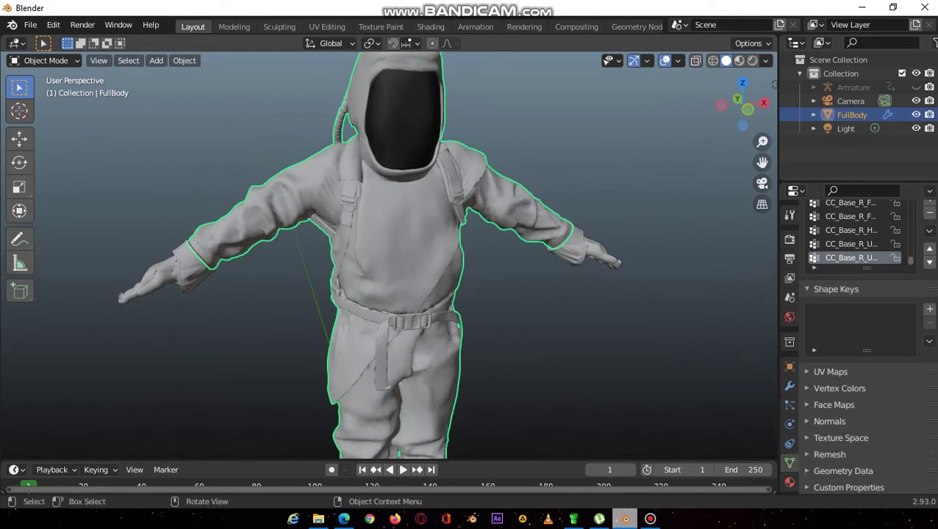
{"action": "key", "text": "Tab"}
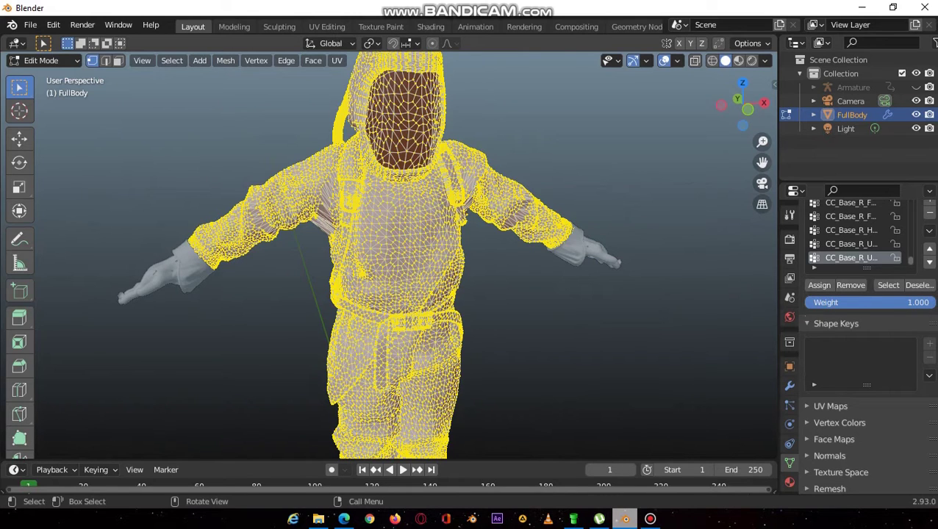
{"action": "key", "text": "3"}
{"action": "key", "text": "alt+a"}
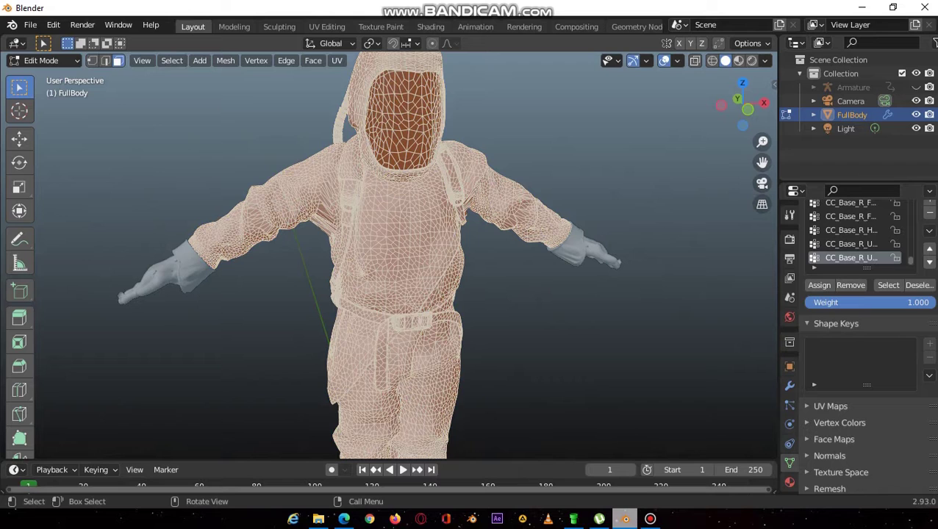
{"action": "key", "text": "alt+a"}
{"action": "left_click_drag", "start_coordinate": [761, 162], "coordinate": [740, 247]}
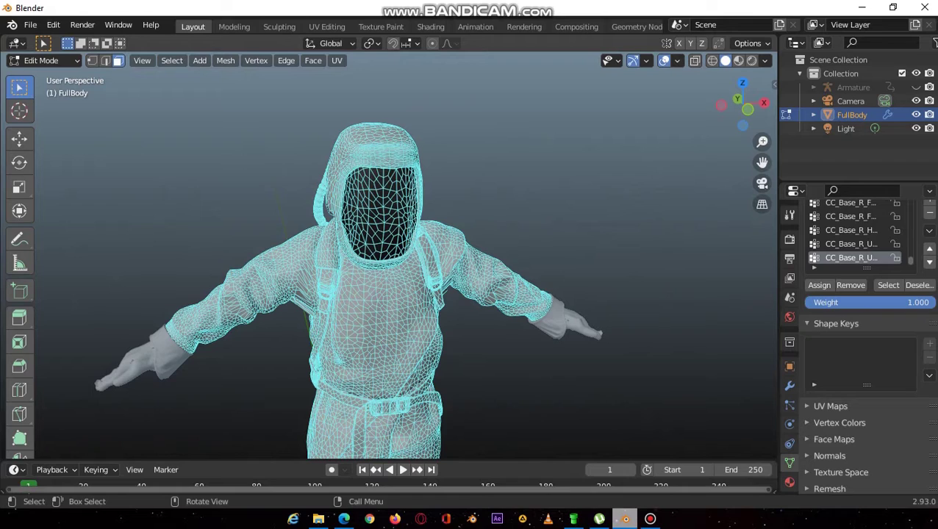
{"action": "left_click_drag", "start_coordinate": [761, 142], "coordinate": [762, 73]}
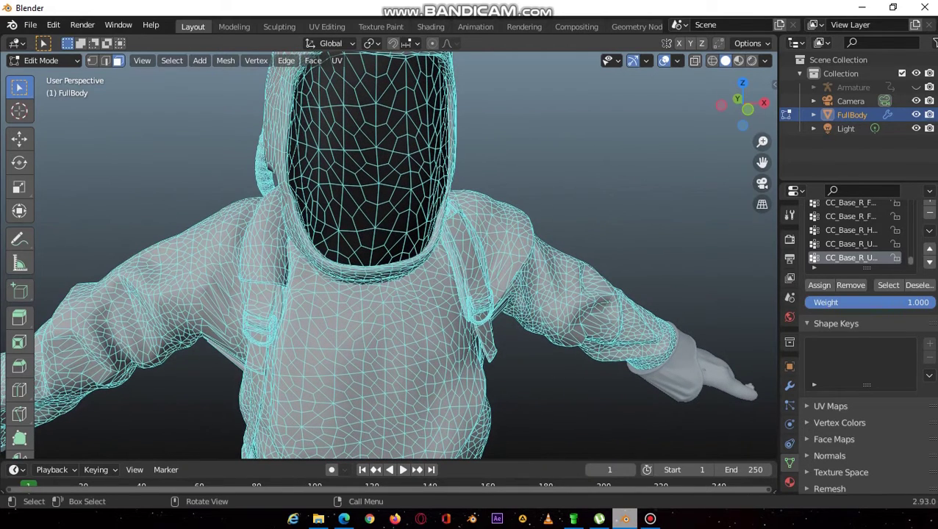
- Select a rectangular patch of faces on the front of the suit's chest
{"action": "left_click", "coordinate": [355, 332]}
{"action": "left_click_drag", "start_coordinate": [209, 211], "coordinate": [267, 240]}
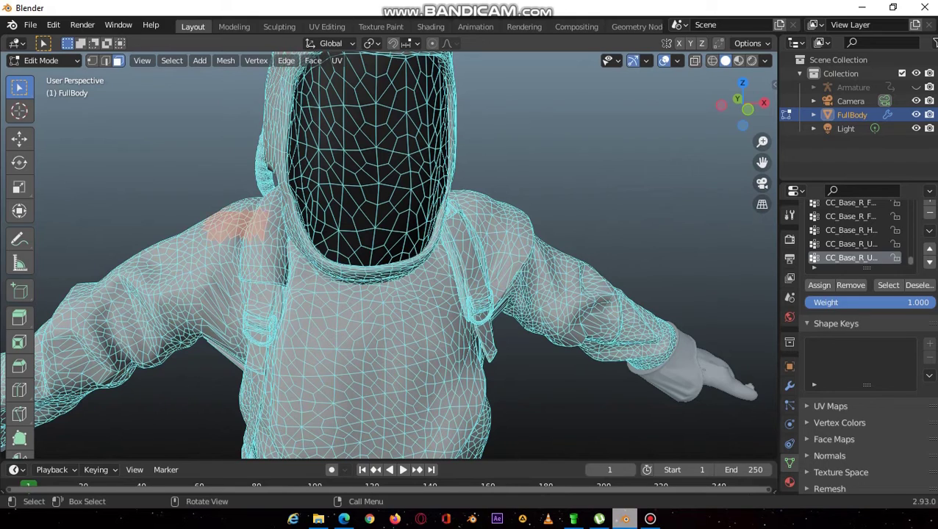
{"action": "left_click", "coordinate": [391, 328]}
{"action": "left_click_drag", "start_coordinate": [344, 307], "coordinate": [435, 406]}
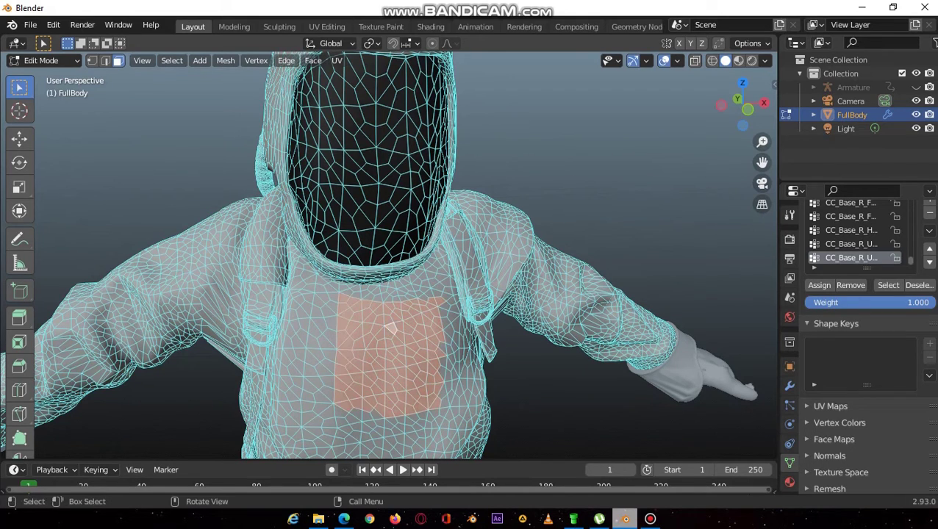
{"action": "left_click_drag", "start_coordinate": [762, 142], "coordinate": [762, 181]}
{"action": "scroll", "coordinate": [389, 297], "scroll_direction": "up", "scroll_amount": 3}
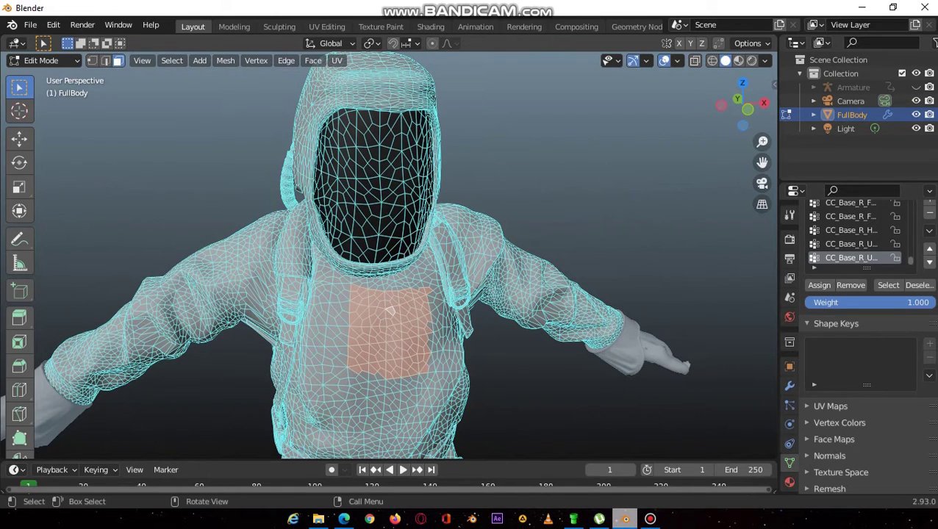
- Grow the chest selection to cover the whole jacket and sleeves, separate it into its own object, and return to Object Mode
{"action": "key", "text": "ctrl+KP_Add"}
{"action": "key", "text": "ctrl+KP_Add"}
{"action": "key", "text": "ctrl+KP_Add"}
{"action": "key", "text": "ctrl+KP_Add"}
{"action": "key", "text": "ctrl+KP_Add"}
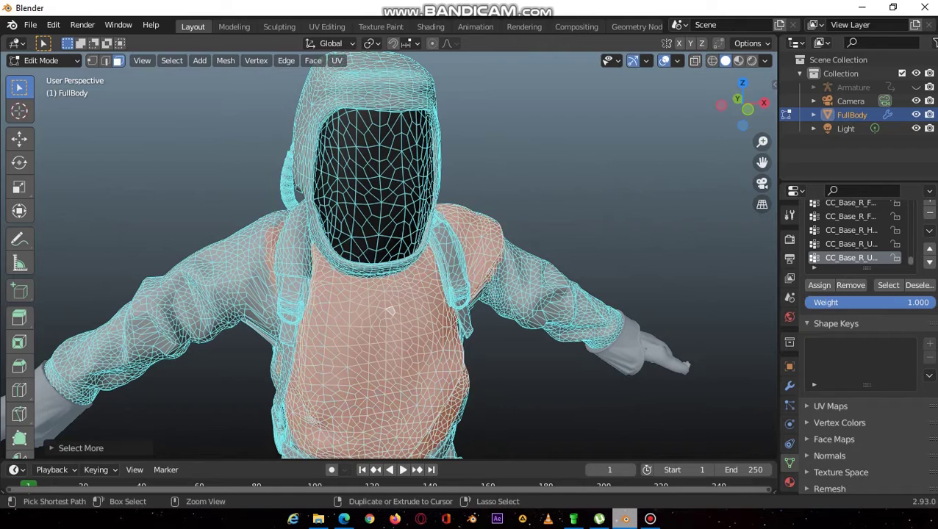
{"action": "key", "text": "ctrl+KP_Add"}
{"action": "key", "text": "ctrl+KP_Add"}
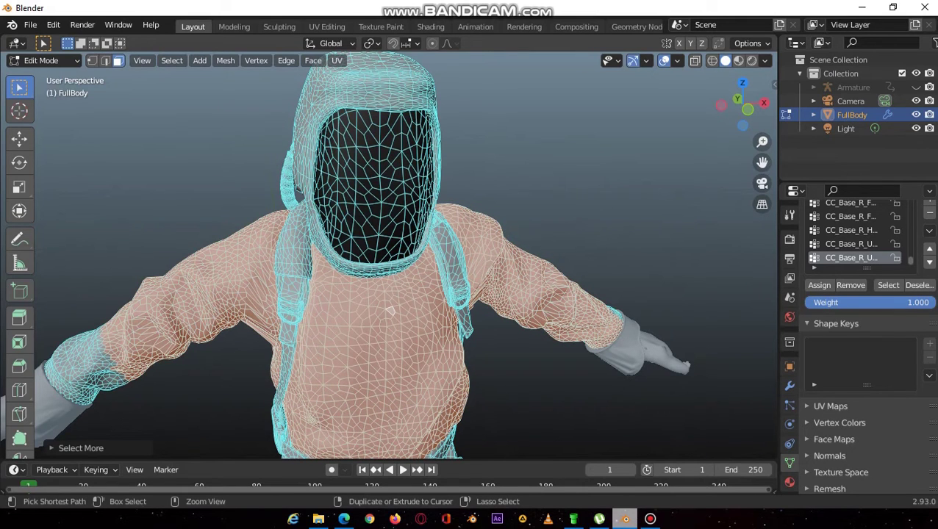
{"action": "key", "text": "ctrl+KP_Add"}
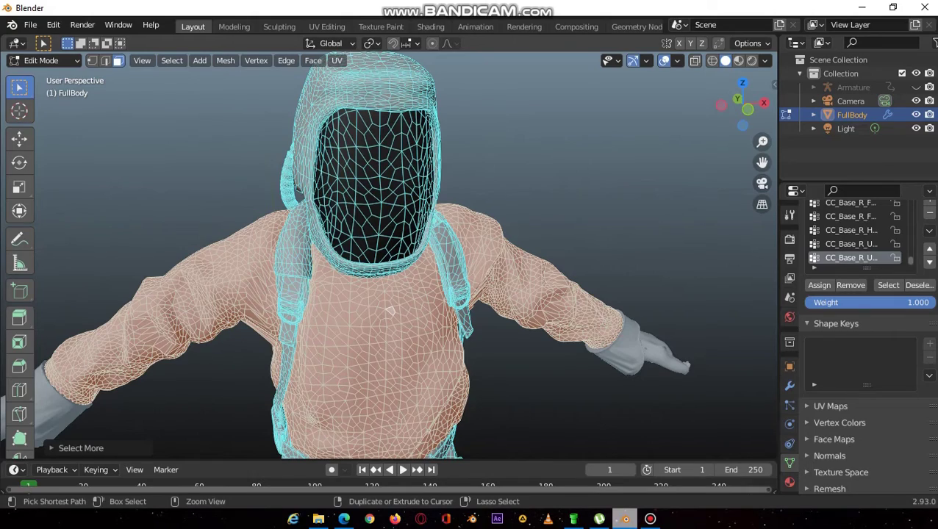
{"action": "left_click", "coordinate": [738, 100]}
{"action": "left_click_drag", "start_coordinate": [740, 102], "coordinate": [736, 125]}
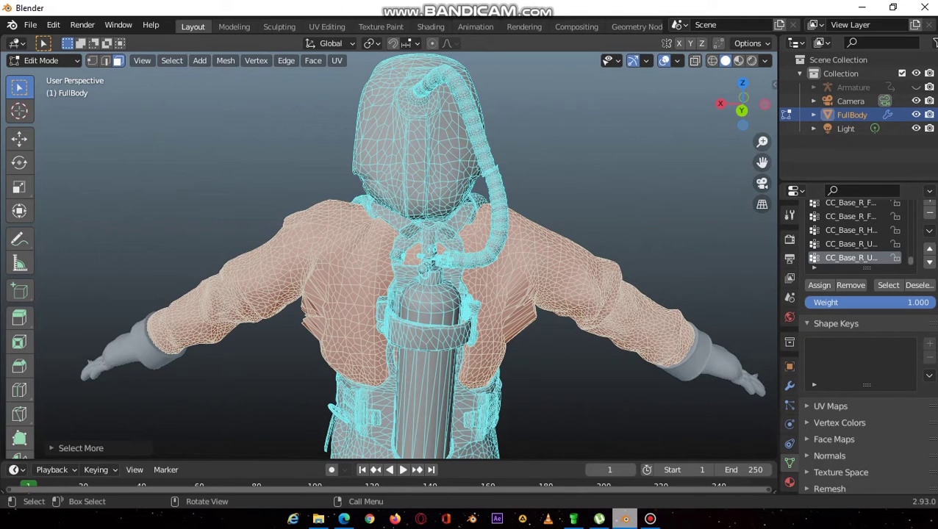
{"action": "key", "text": "p"}
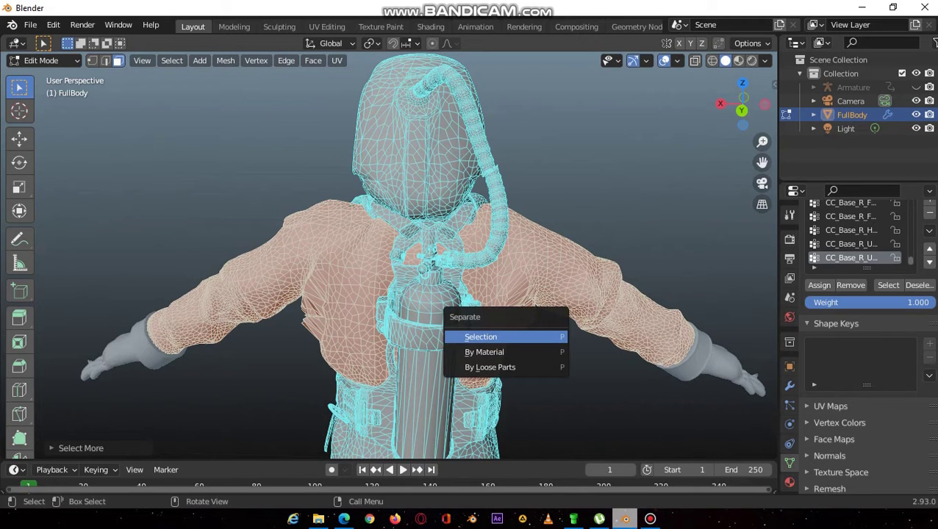
{"action": "left_click", "coordinate": [507, 336]}
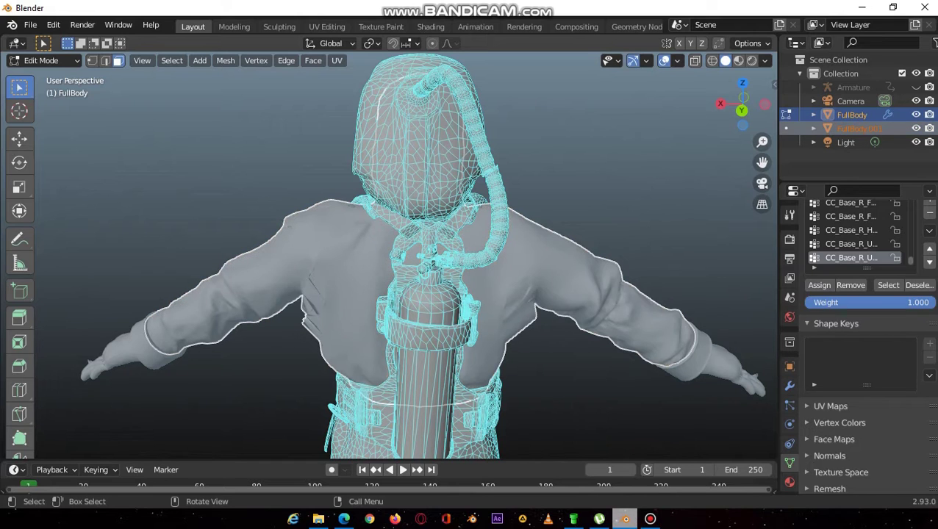
{"action": "key", "text": "Tab"}
- Check that the jacket is detached by moving it freely from the front view, and cancel the move
{"action": "middle_click_drag", "start_coordinate": [507, 316], "coordinate": [210, 320]}
{"action": "left_click", "coordinate": [558, 198]}
{"action": "left_click", "coordinate": [507, 287]}
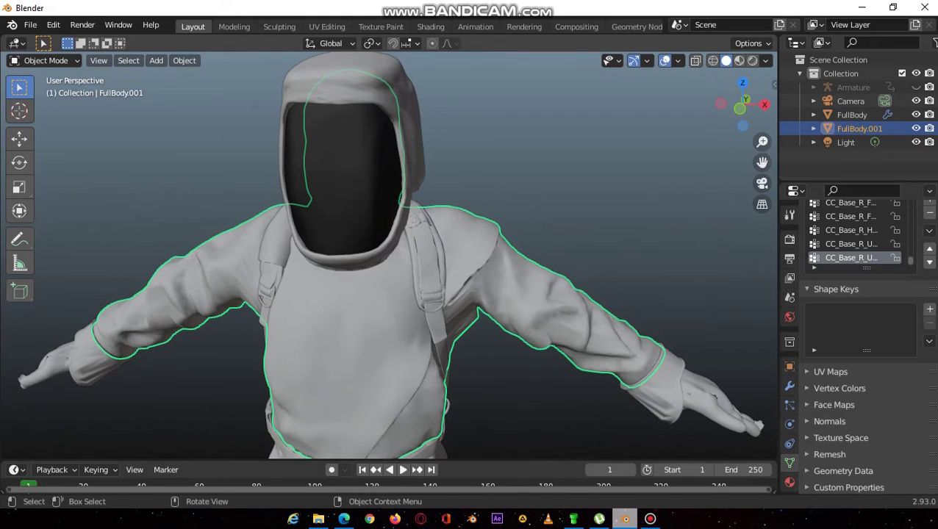
{"action": "key", "text": "g"}
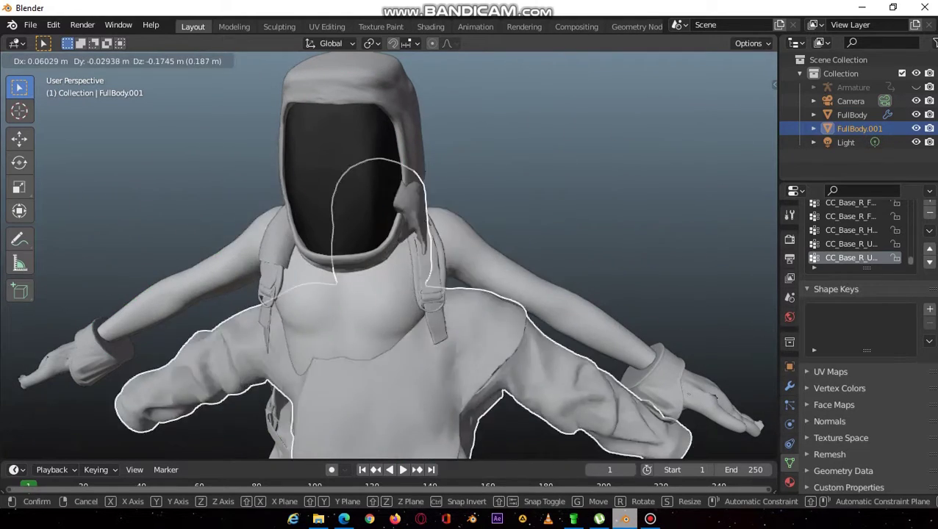
{"action": "key", "text": "Escape"}
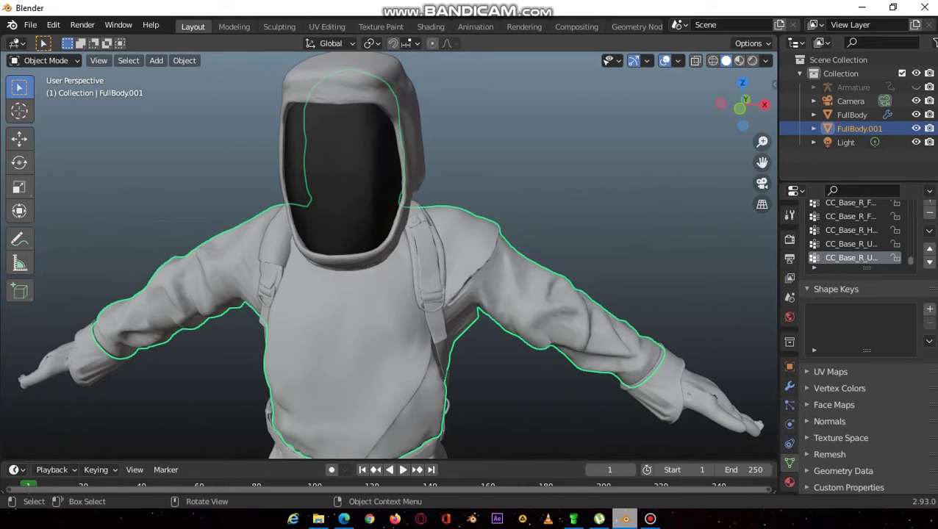
- Select the remaining FullBody mesh and enter Edit Mode with the back of the hood in view
{"action": "left_click", "coordinate": [360, 86]}
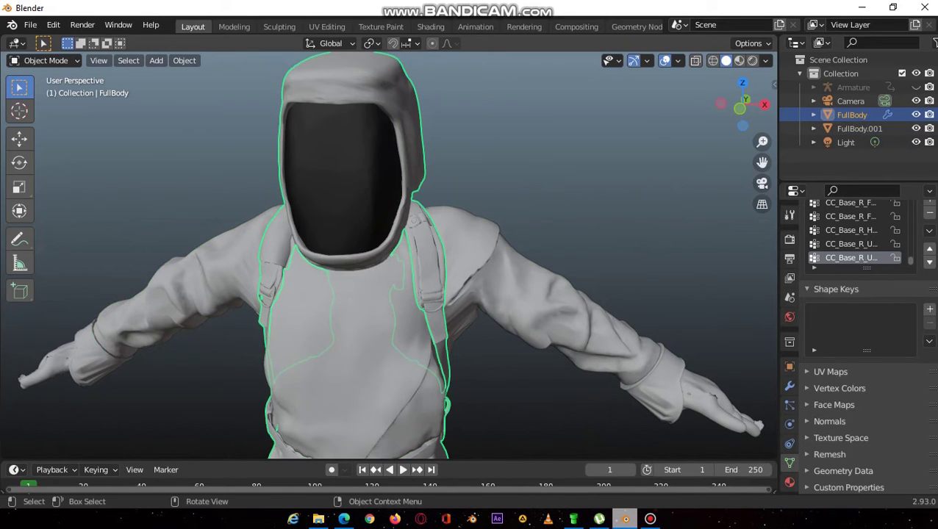
{"action": "middle_click_drag", "start_coordinate": [441, 235], "coordinate": [187, 246]}
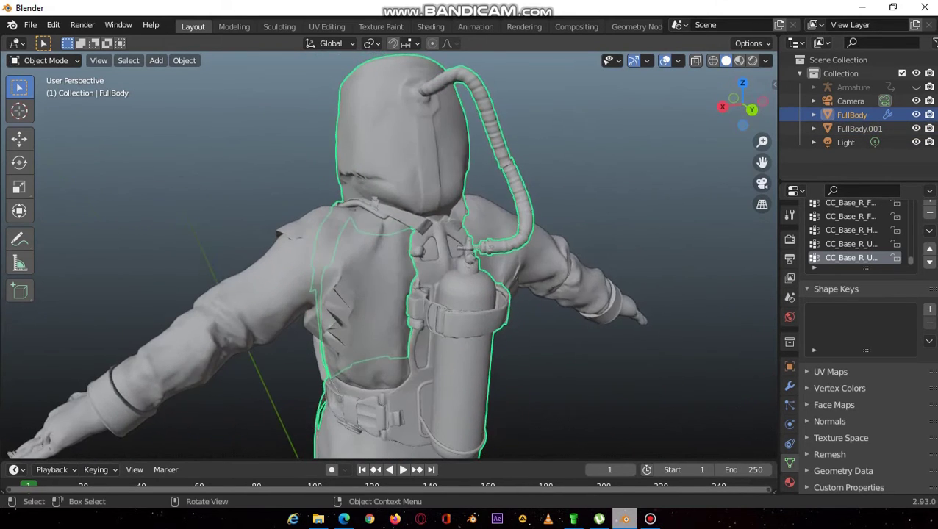
{"action": "left_click", "coordinate": [188, 246]}
{"action": "left_click", "coordinate": [419, 162]}
{"action": "left_click_drag", "start_coordinate": [762, 162], "coordinate": [742, 136]}
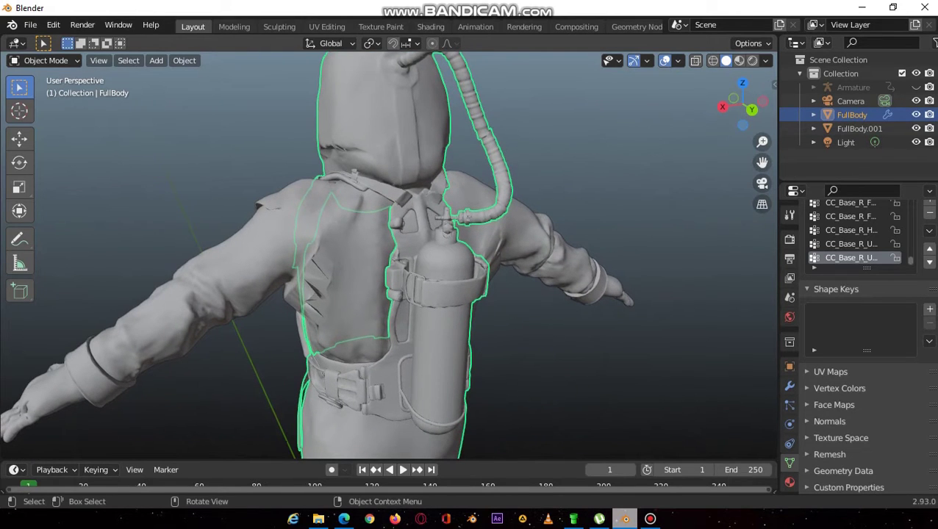
{"action": "key", "text": "Tab"}
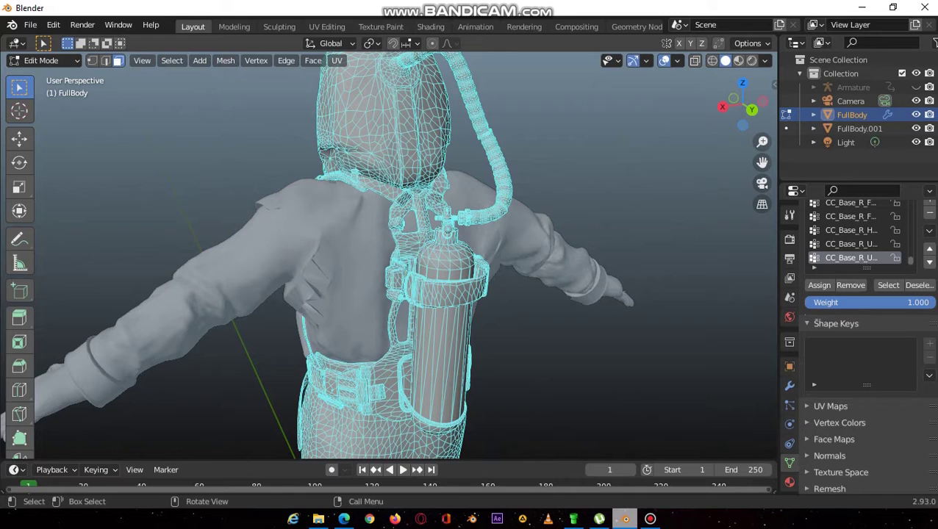
- Select the entire hood by growing a patch of faces on its back, and separate it into its own object
{"action": "left_click_drag", "start_coordinate": [329, 85], "coordinate": [409, 153]}
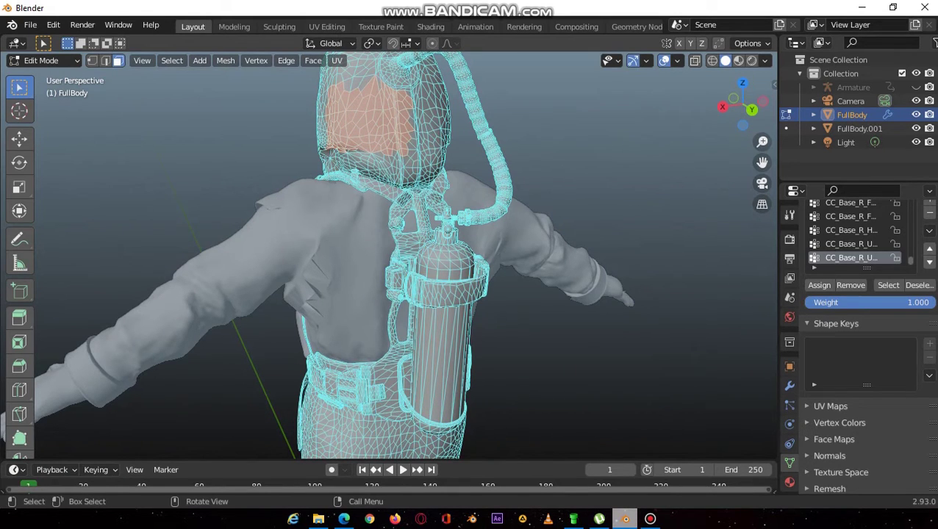
{"action": "key", "text": "ctrl+KP_Add"}
{"action": "key", "text": "ctrl+KP_Add"}
{"action": "key", "text": "ctrl+KP_Add"}
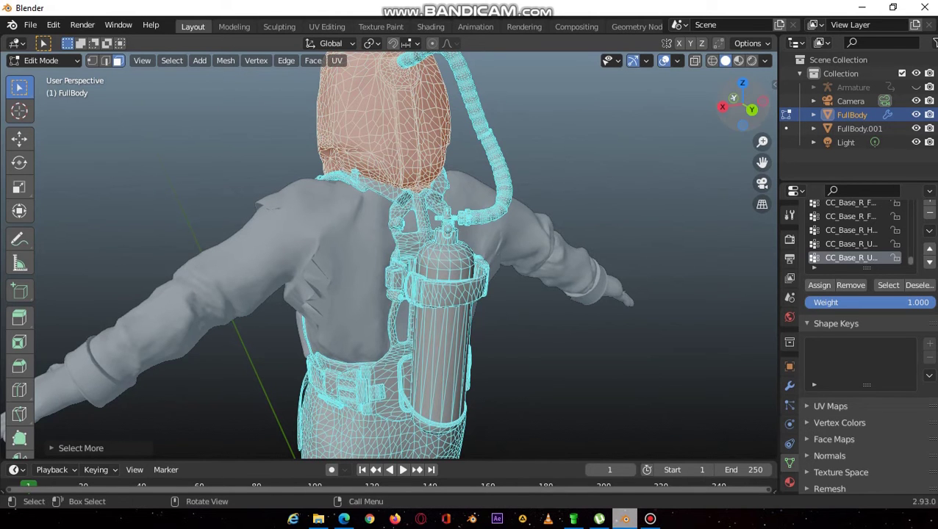
{"action": "middle_click_drag", "start_coordinate": [499, 249], "coordinate": [217, 239]}
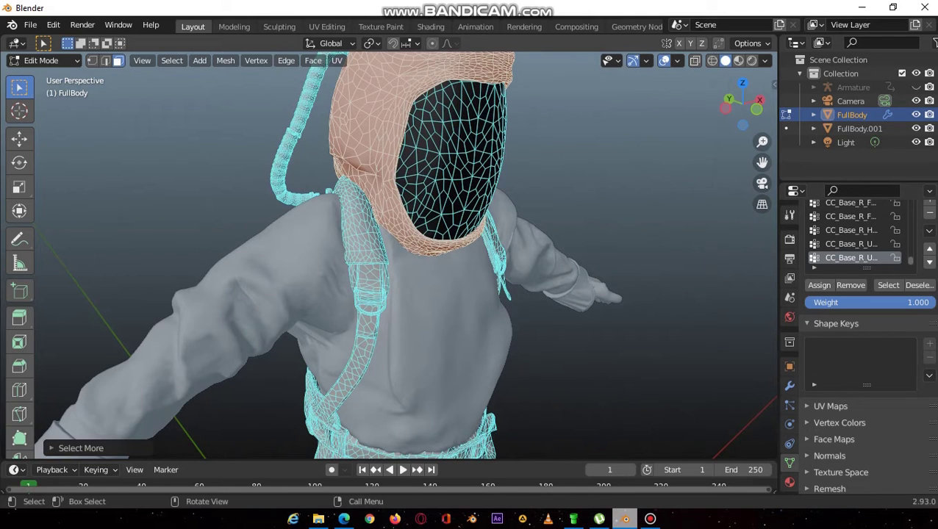
{"action": "key", "text": "p"}
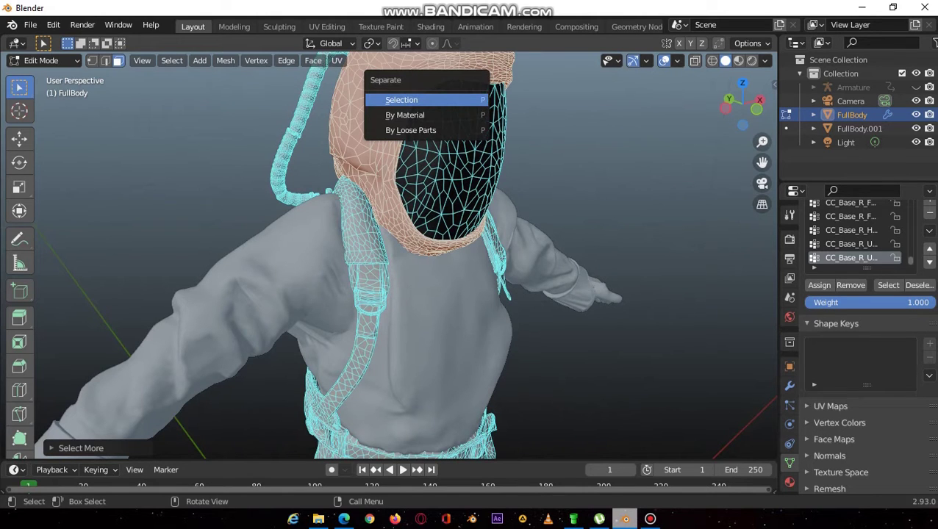
{"action": "key", "text": "Return"}
{"action": "key", "text": "Tab"}
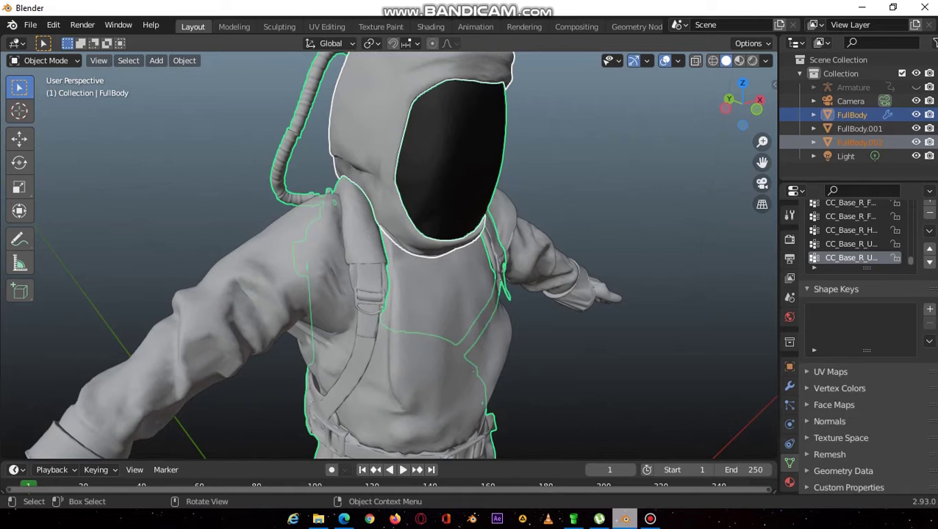
- Check that the hood is detached by moving it away from the head, and cancel the move
{"action": "left_click", "coordinate": [372, 131]}
{"action": "key", "text": "g"}
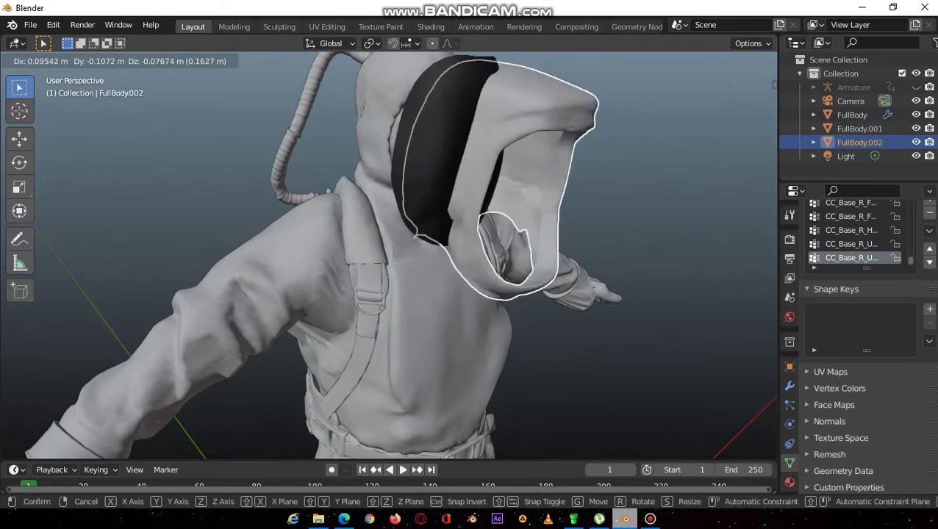
{"action": "key", "text": "Escape"}
- Select all faces of the dark visor on the remaining FullBody mesh and separate them into their own object
{"action": "left_click", "coordinate": [443, 313]}
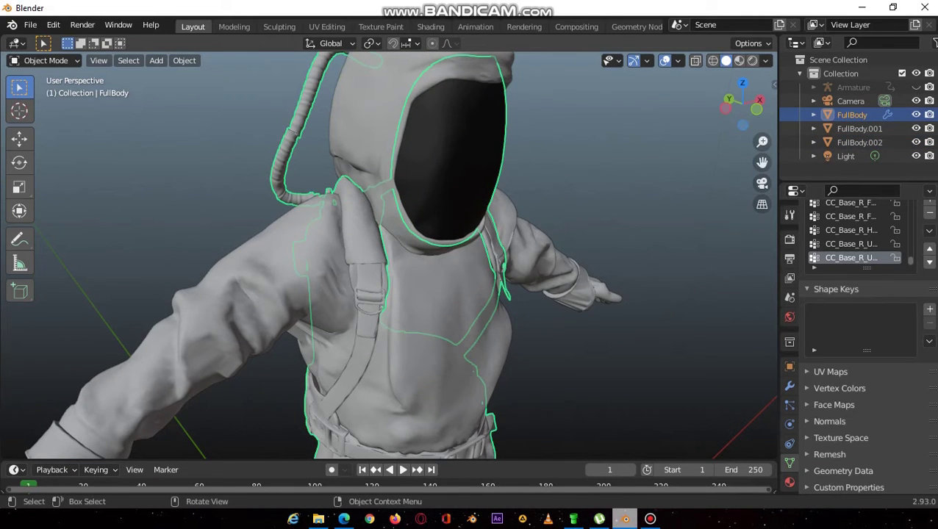
{"action": "left_click_drag", "start_coordinate": [744, 108], "coordinate": [625, 111]}
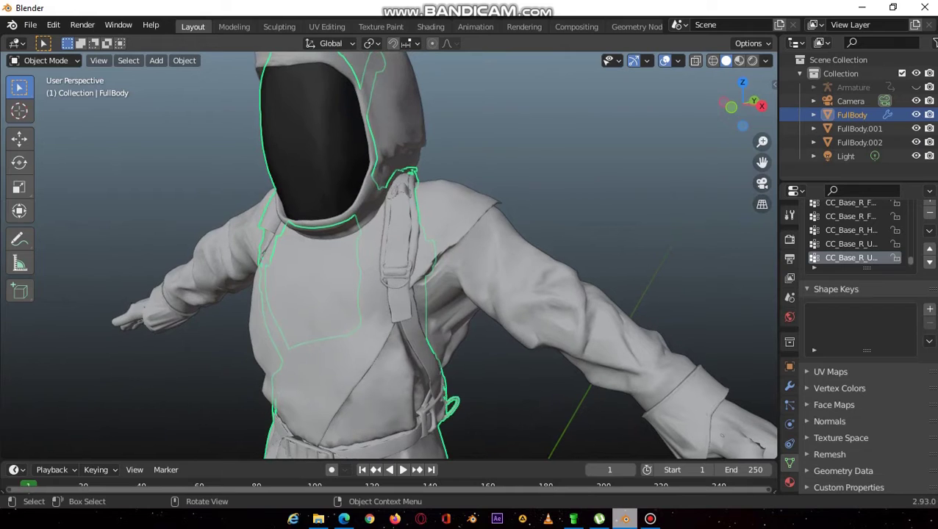
{"action": "key", "text": "Tab"}
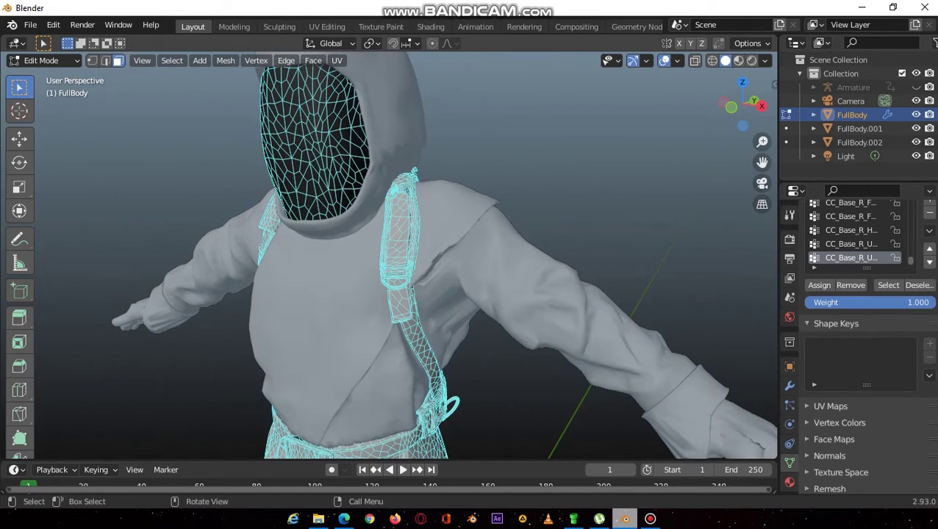
{"action": "mouse_move", "coordinate": [268, 87]}
{"action": "left_mouse_down"}
{"action": "mouse_move", "coordinate": [286, 138]}
{"action": "mouse_move", "coordinate": [340, 166]}
{"action": "left_mouse_up"}
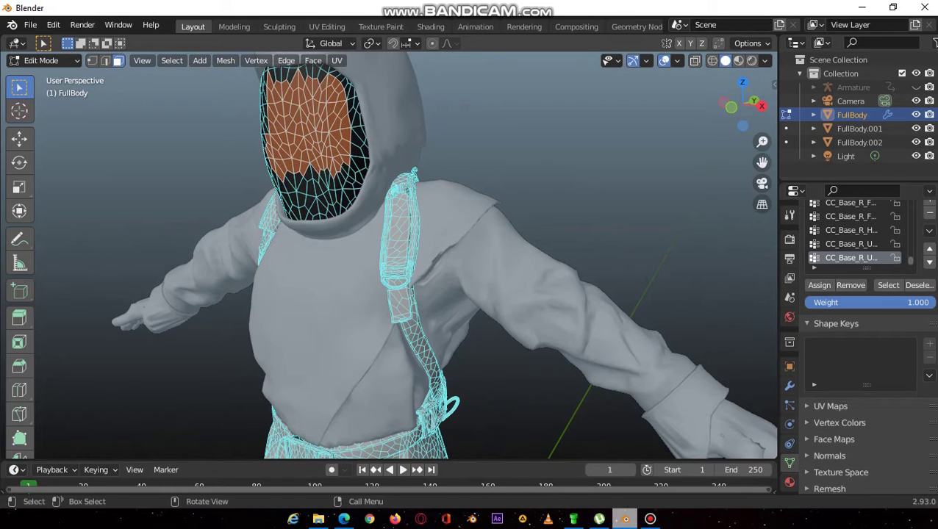
{"action": "key", "text": "ctrl+KP_Add"}
{"action": "key", "text": "ctrl+KP_Add"}
{"action": "key", "text": "ctrl+KP_Add"}
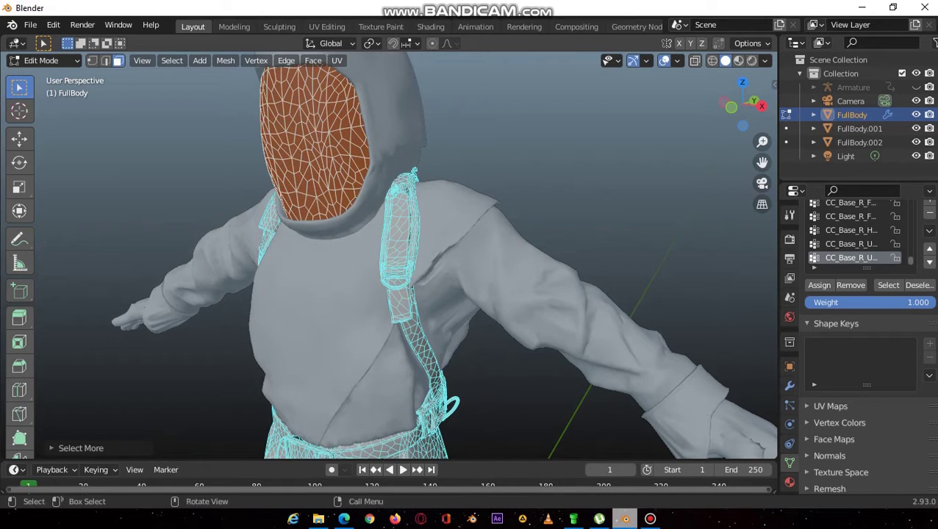
{"action": "key", "text": "p"}
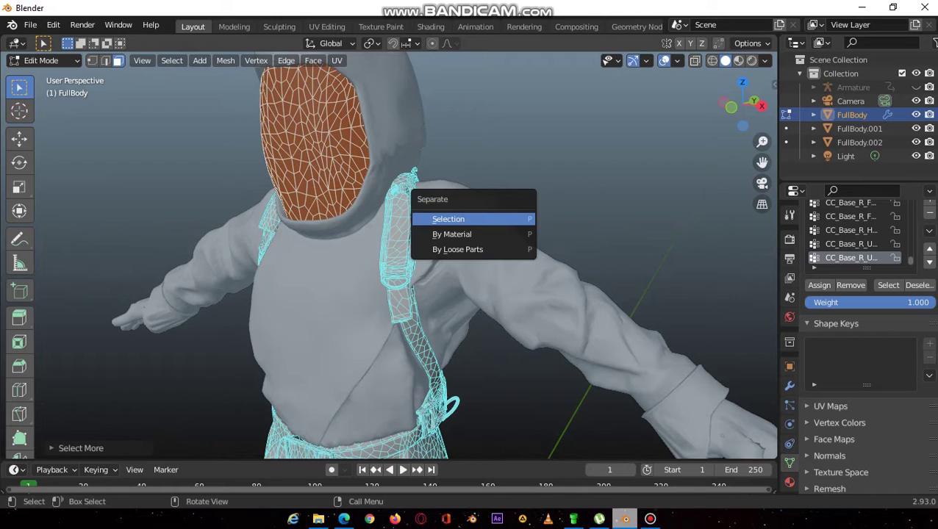
{"action": "left_click", "coordinate": [448, 219]}
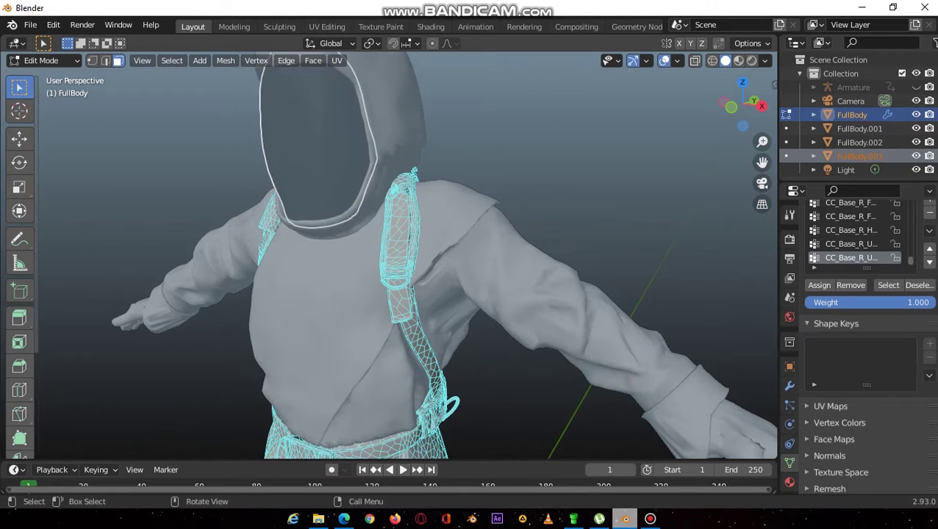
- Check that the visor is detached by moving it away from the face in Object Mode, and cancel the move
{"action": "left_click", "coordinate": [42, 60]}
{"action": "left_click", "coordinate": [33, 75]}
{"action": "left_click", "coordinate": [318, 150]}
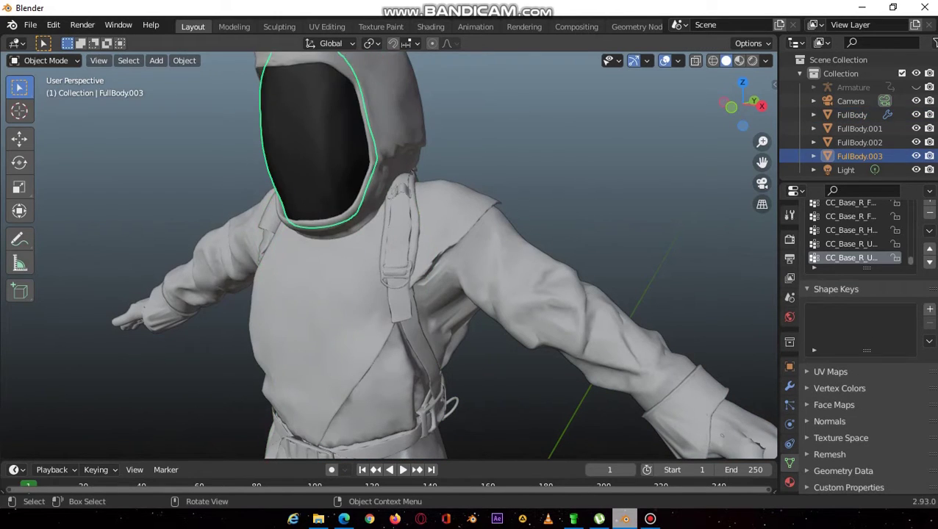
{"action": "key", "text": "g"}
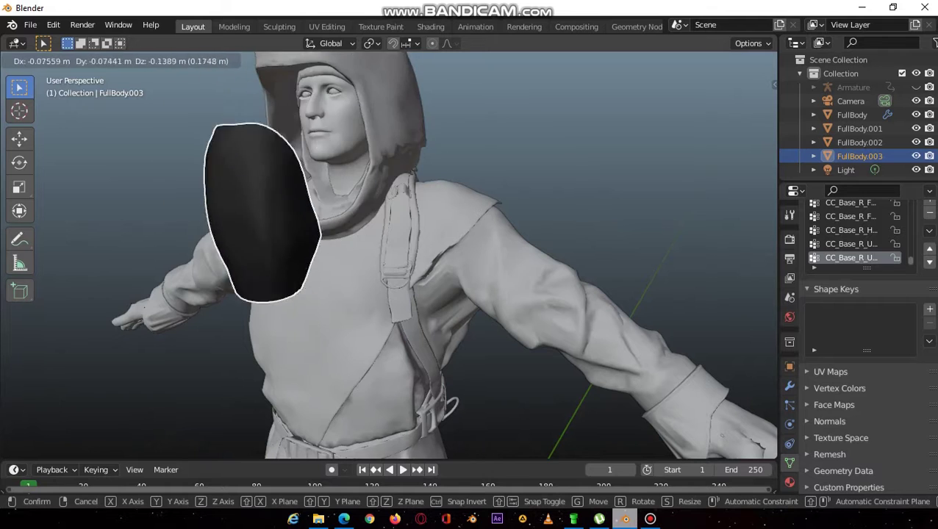
{"action": "key", "text": "Escape"}
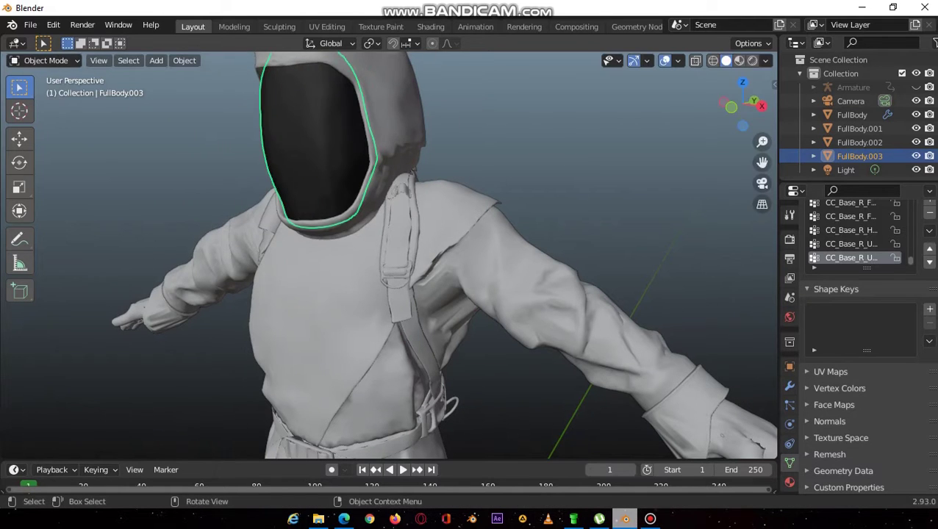
- Select the remaining FullBody mesh from behind and enter Edit Mode with a face on the air tank selected
{"action": "middle_click_drag", "start_coordinate": [456, 242], "coordinate": [218, 243]}
{"action": "key", "text": "Tab"}
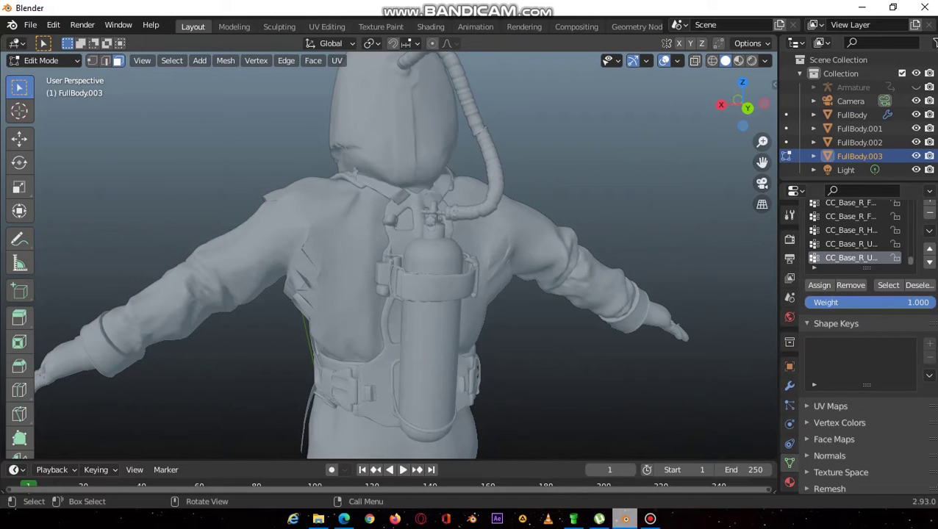
{"action": "key", "text": "Tab"}
{"action": "left_click", "coordinate": [429, 323]}
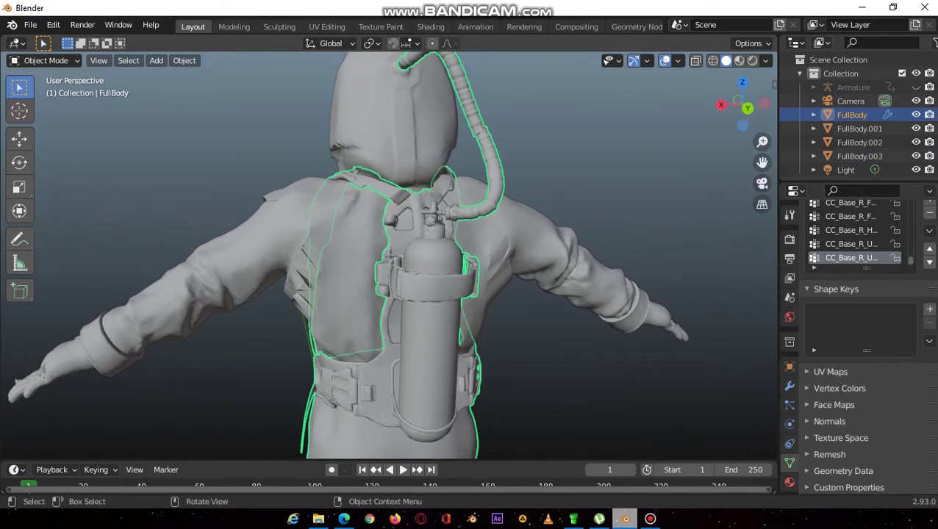
{"action": "left_click", "coordinate": [500, 239]}
{"action": "left_click", "coordinate": [430, 316]}
{"action": "key", "text": "Tab"}
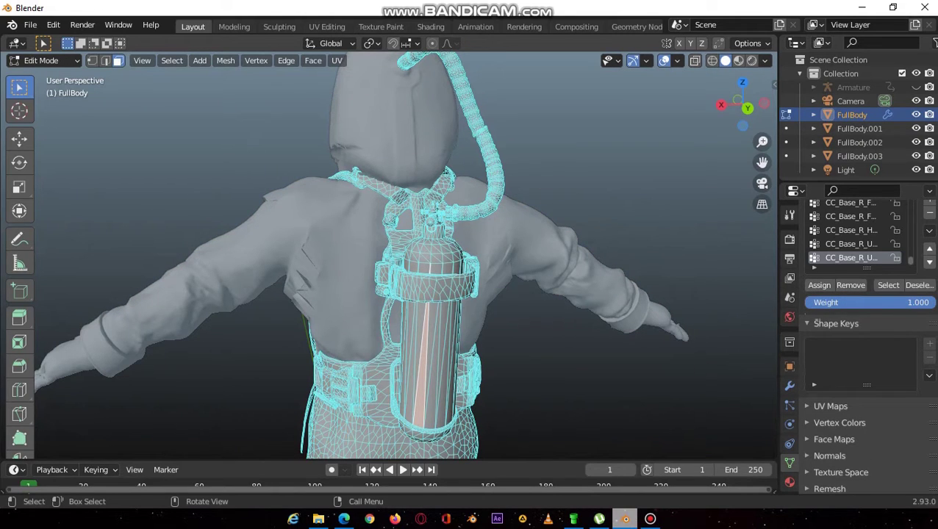
- Grow the selection until it covers the whole air tank and separate it into its own object
{"action": "key", "text": "ctrl+KP_Add"}
{"action": "key", "text": "ctrl+KP_Add"}
{"action": "key", "text": "ctrl+KP_Add"}
{"action": "key", "text": "p"}
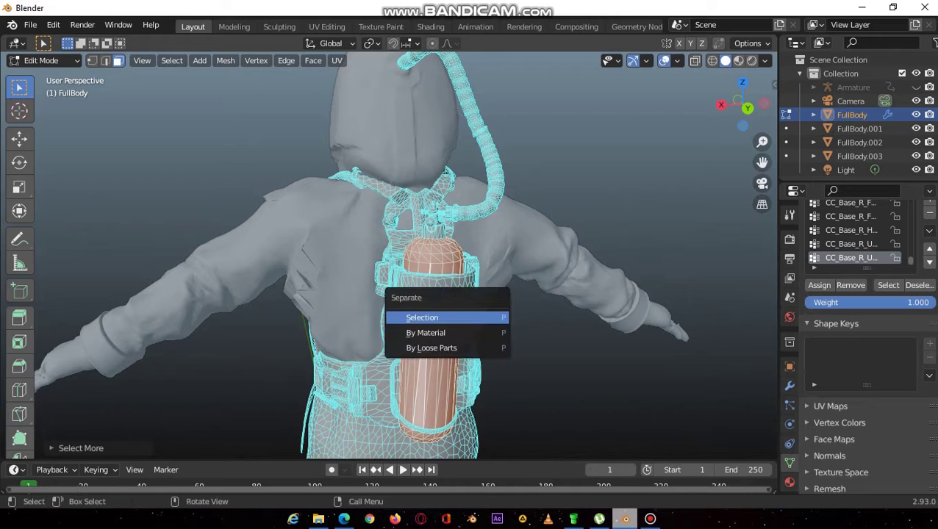
{"action": "key", "text": "Return"}
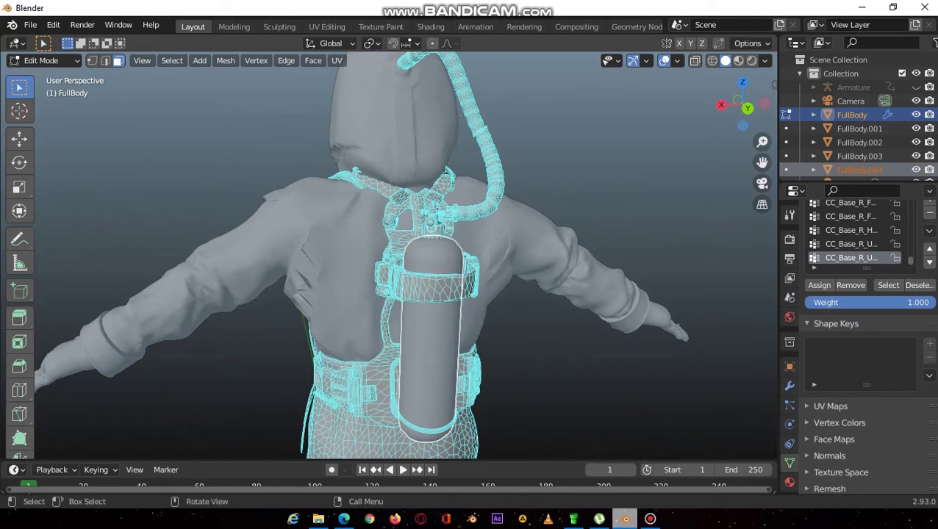
- Check that the air tank is detached by moving it slightly in Object Mode, and cancel the move
{"action": "key", "text": "Tab"}
{"action": "left_click", "coordinate": [432, 338]}
{"action": "key", "text": "g"}
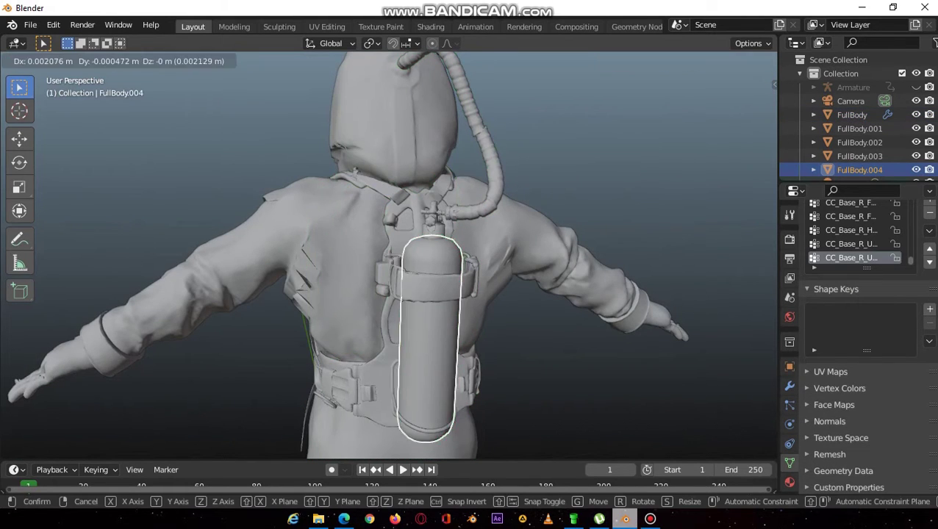
{"action": "key", "text": "Escape"}
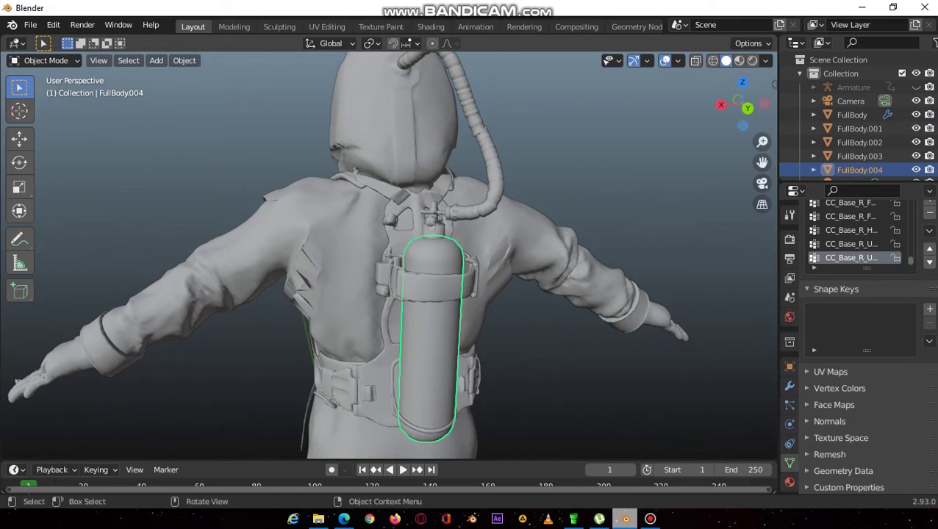
{"action": "left_click", "coordinate": [433, 286]}
{"action": "key", "text": "Tab"}
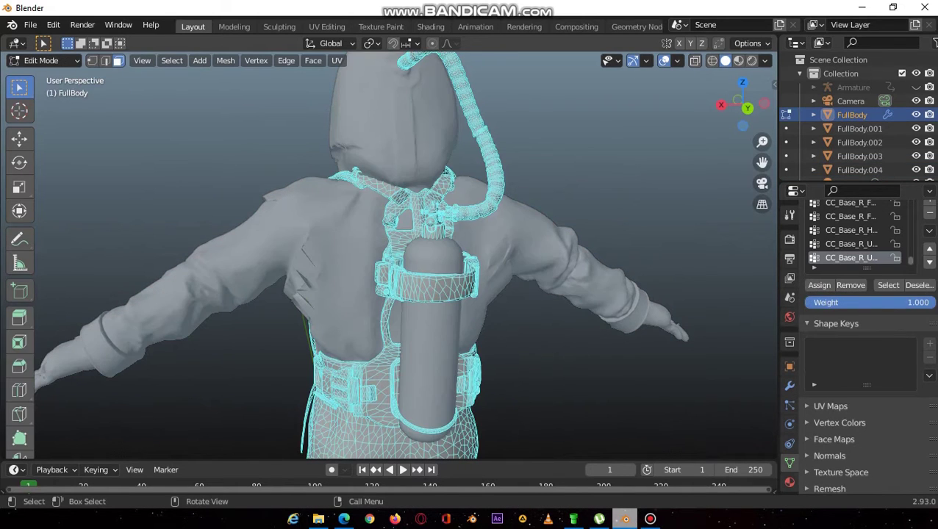
{"action": "mouse_move", "coordinate": [762, 141]}
{"action": "left_mouse_down"}
{"action": "mouse_move", "coordinate": [762, 118]}
{"action": "mouse_move", "coordinate": [745, 114]}
{"action": "mouse_move", "coordinate": [628, 121]}
{"action": "mouse_move", "coordinate": [584, 143]}
{"action": "mouse_move", "coordinate": [720, 180]}
{"action": "mouse_move", "coordinate": [775, 136]}
{"action": "left_mouse_up"}
{"action": "middle_click_drag", "start_coordinate": [411, 254], "coordinate": [419, 251]}
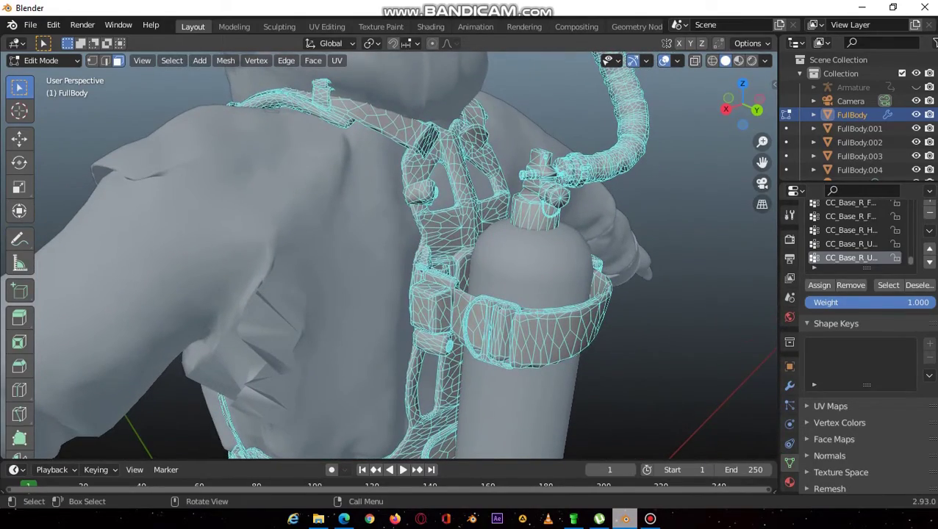
{"action": "left_click", "coordinate": [535, 220]}
{"action": "middle_click_drag", "start_coordinate": [470, 250], "coordinate": [305, 290]}
{"action": "left_click_drag", "start_coordinate": [632, 176], "coordinate": [742, 103]}
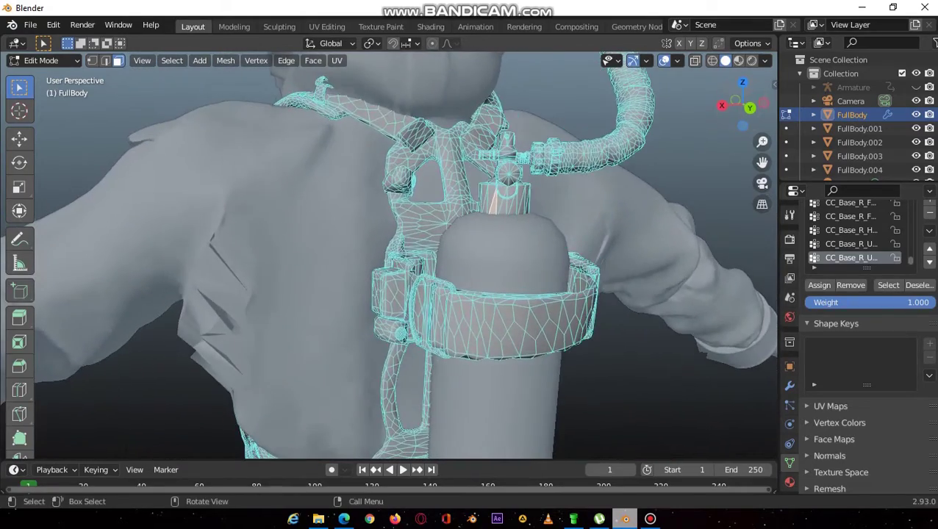
{"action": "left_click_drag", "start_coordinate": [761, 141], "coordinate": [761, 221]}
{"action": "left_click_drag", "start_coordinate": [761, 163], "coordinate": [781, 63]}
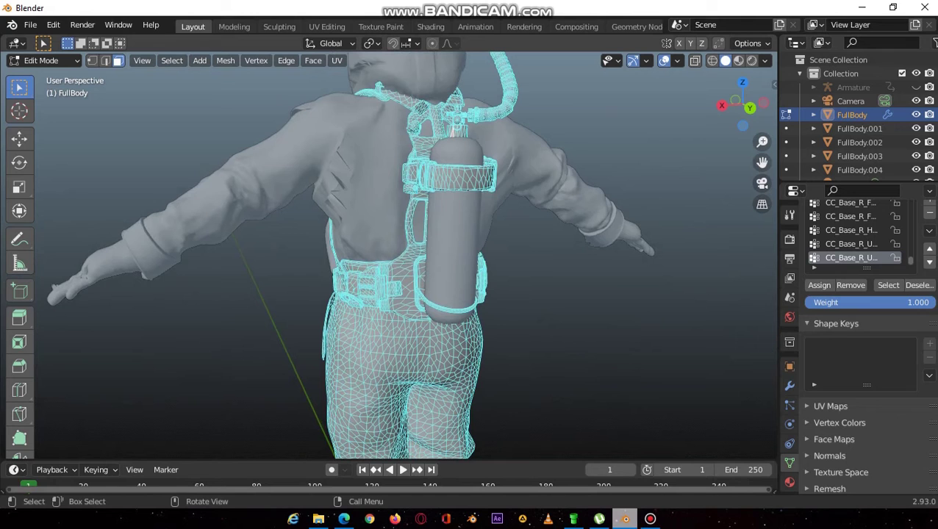
{"action": "left_click", "coordinate": [42, 60]}
{"action": "left_click", "coordinate": [37, 92]}
{"action": "left_click", "coordinate": [41, 60]}
{"action": "left_click", "coordinate": [37, 92]}
{"action": "left_click_drag", "start_coordinate": [742, 107], "coordinate": [646, 129]}
{"action": "middle_click_drag", "start_coordinate": [470, 253], "coordinate": [610, 253]}
{"action": "left_click", "coordinate": [42, 60]}
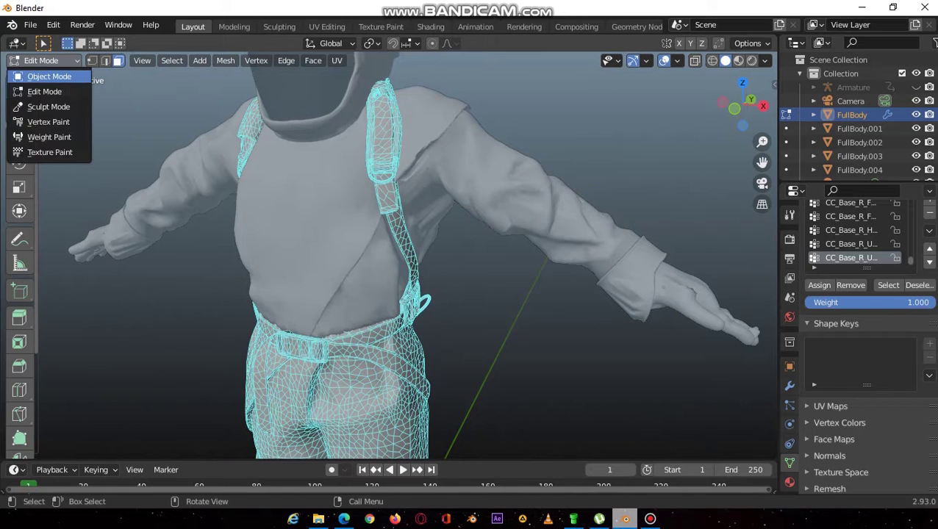
{"action": "left_click", "coordinate": [37, 76]}
- Select the FullBody mesh and enter Edit Mode with the front of the trousers in view and a thigh face selected
{"action": "left_click_drag", "start_coordinate": [762, 162], "coordinate": [807, 68]}
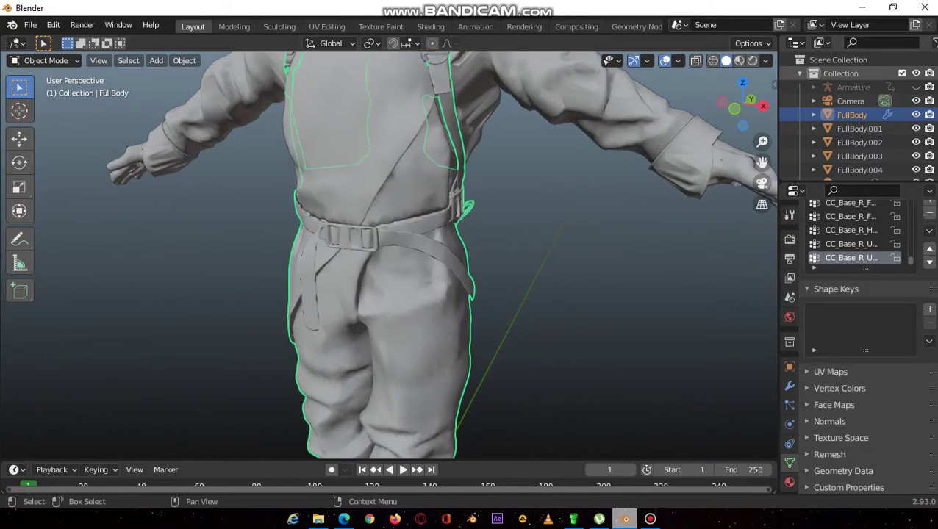
{"action": "left_click", "coordinate": [406, 297]}
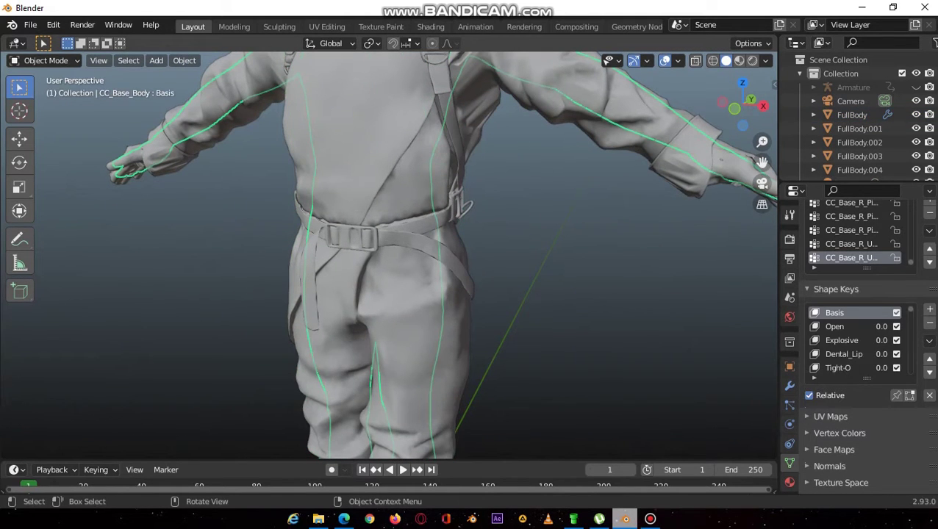
{"action": "left_click", "coordinate": [405, 297]}
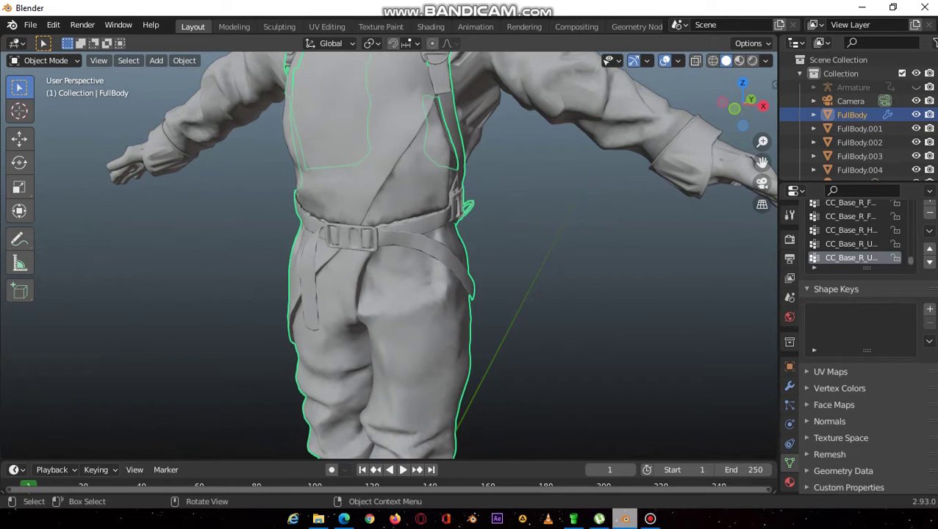
{"action": "key", "text": "Tab"}
{"action": "scroll", "coordinate": [762, 162], "scroll_direction": "down", "scroll_amount": 3}
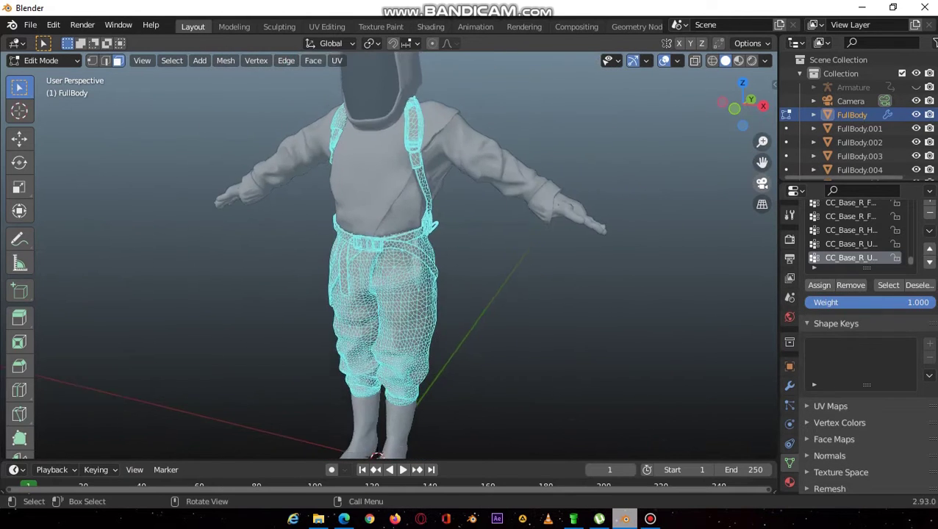
{"action": "left_click", "coordinate": [762, 183]}
{"action": "left_click", "coordinate": [762, 183]}
{"action": "left_click_drag", "start_coordinate": [761, 163], "coordinate": [768, 96]}
{"action": "left_click_drag", "start_coordinate": [762, 142], "coordinate": [762, 136]}
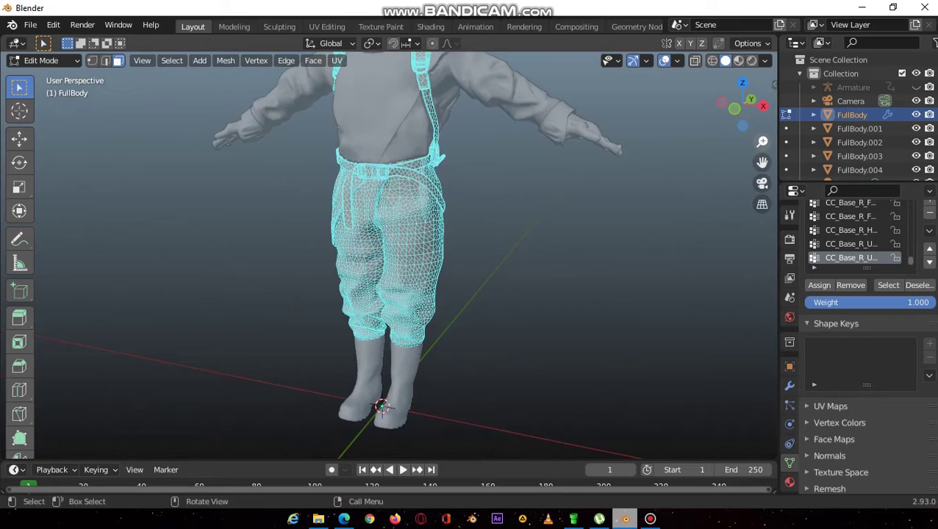
{"action": "scroll", "coordinate": [432, 226], "scroll_direction": "up", "scroll_amount": 4}
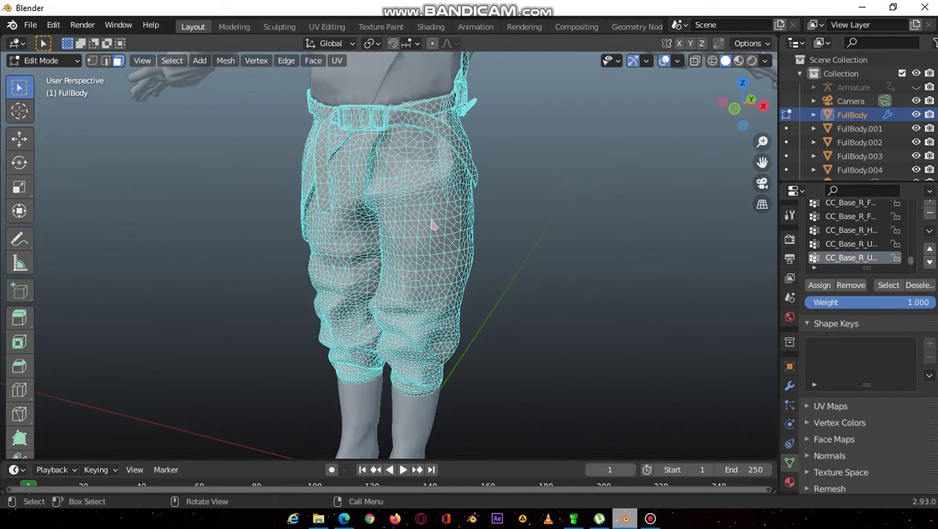
- Grow the selection from the thigh until both trouser legs are fully covered, and separate the trousers into their own object
{"action": "key", "text": "l"}
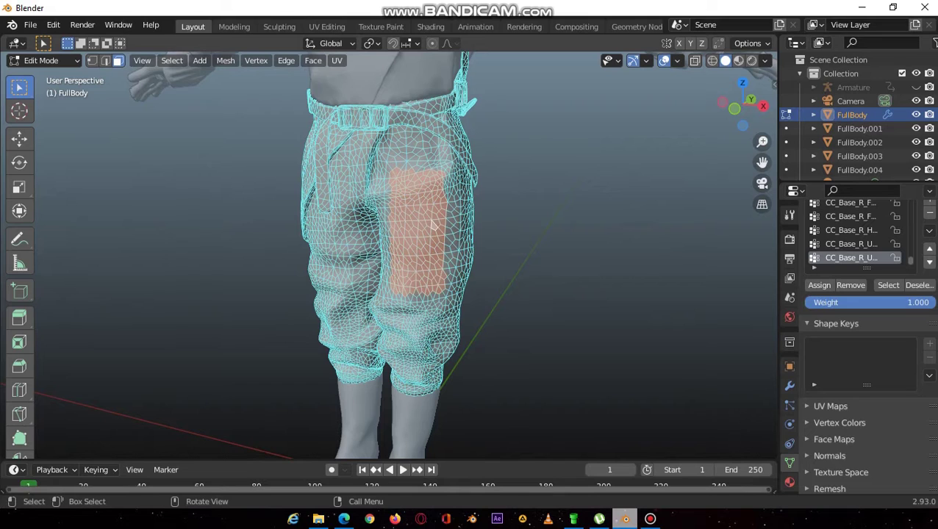
{"action": "key", "text": "ctrl+KP_Add"}
{"action": "key", "text": "ctrl+KP_Add"}
{"action": "key", "text": "ctrl+KP_Add"}
{"action": "key", "text": "ctrl+KP_Add"}
{"action": "key", "text": "ctrl+KP_Add"}
{"action": "key", "text": "ctrl+KP_Add"}
{"action": "key", "text": "ctrl+KP_Add"}
{"action": "key", "text": "ctrl+KP_Add"}
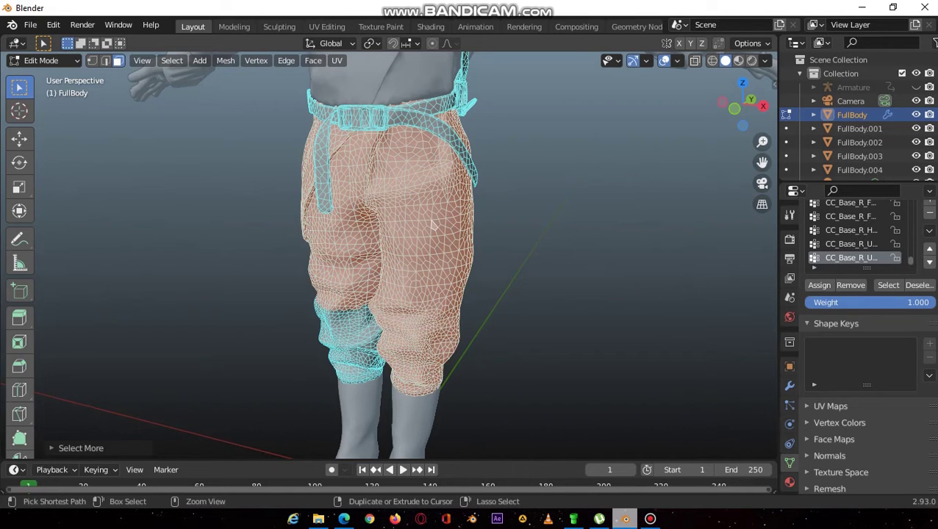
{"action": "key", "text": "ctrl+KP_Add"}
{"action": "key", "text": "ctrl+KP_Add"}
{"action": "key", "text": "ctrl+KP_Add"}
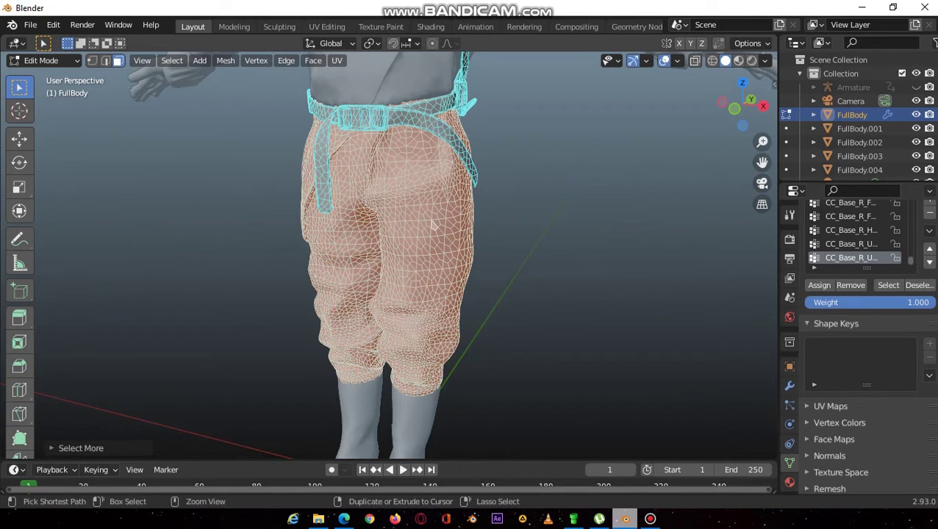
{"action": "scroll", "coordinate": [434, 226], "scroll_direction": "up", "scroll_amount": 2}
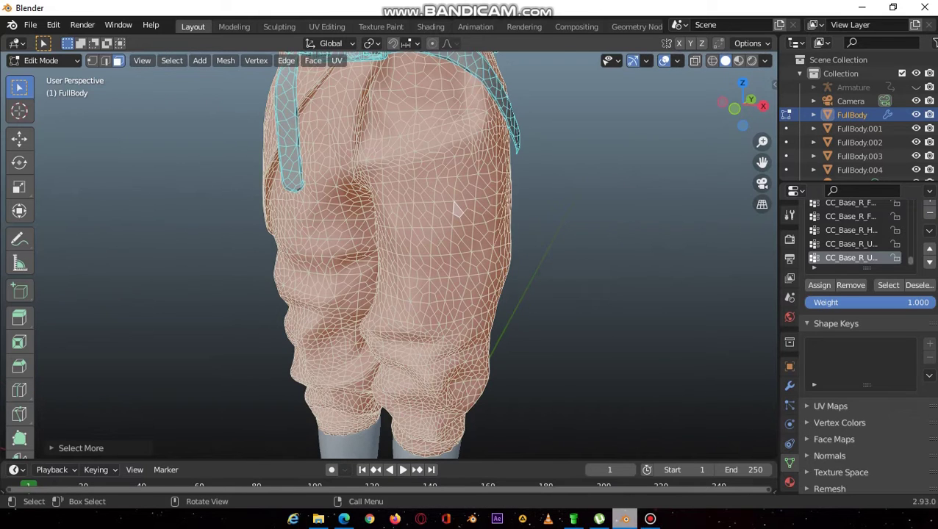
{"action": "key", "text": "p"}
{"action": "key", "text": "Return"}
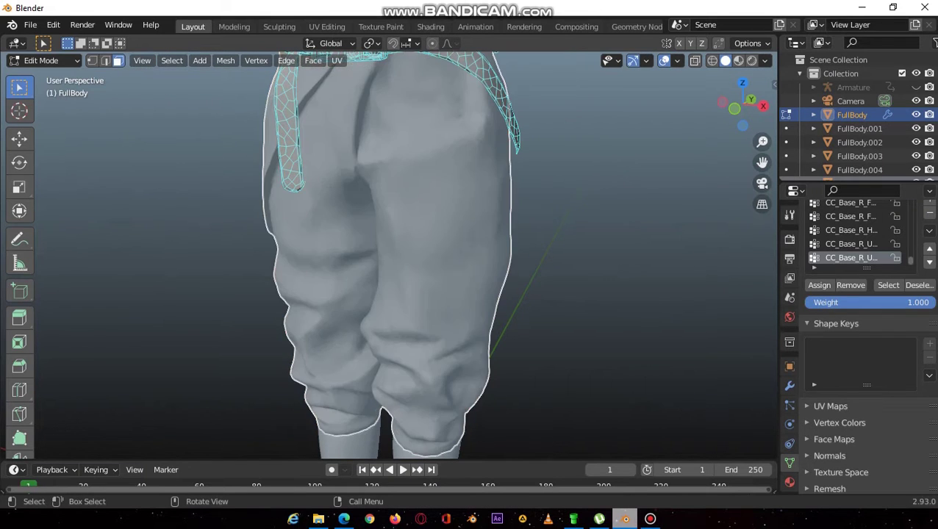
- Check that the trousers are detached by moving them slightly in Object Mode, and cancel the move
{"action": "key", "text": "Tab"}
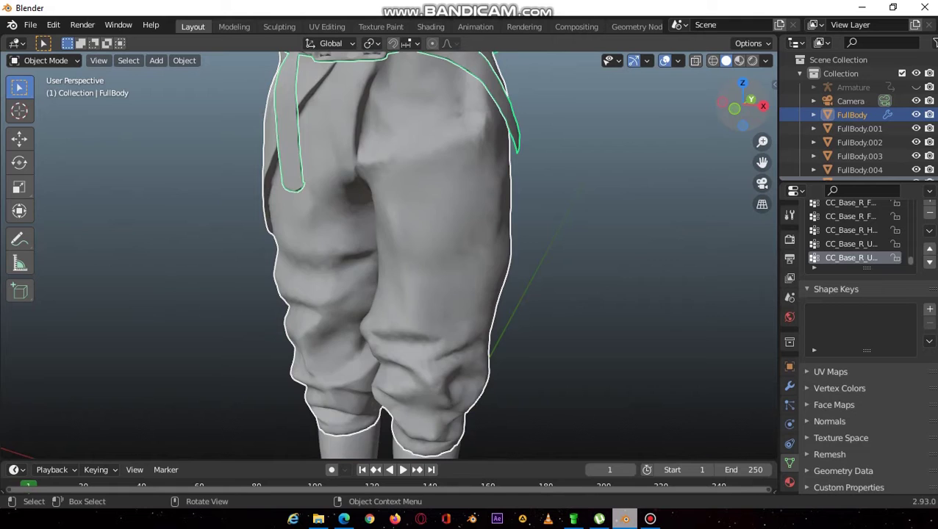
{"action": "left_click_drag", "start_coordinate": [748, 101], "coordinate": [651, 102]}
{"action": "left_click", "coordinate": [441, 228]}
{"action": "key", "text": "g"}
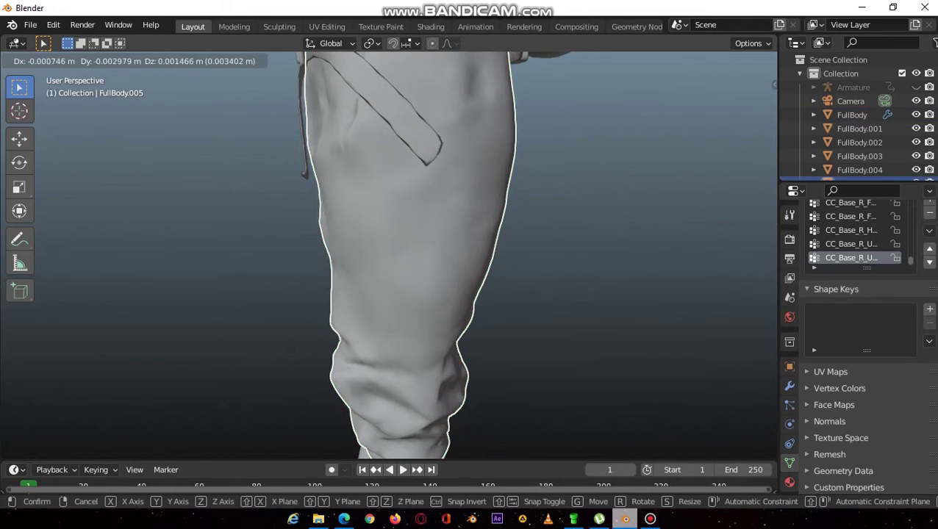
{"action": "key", "text": "Escape"}
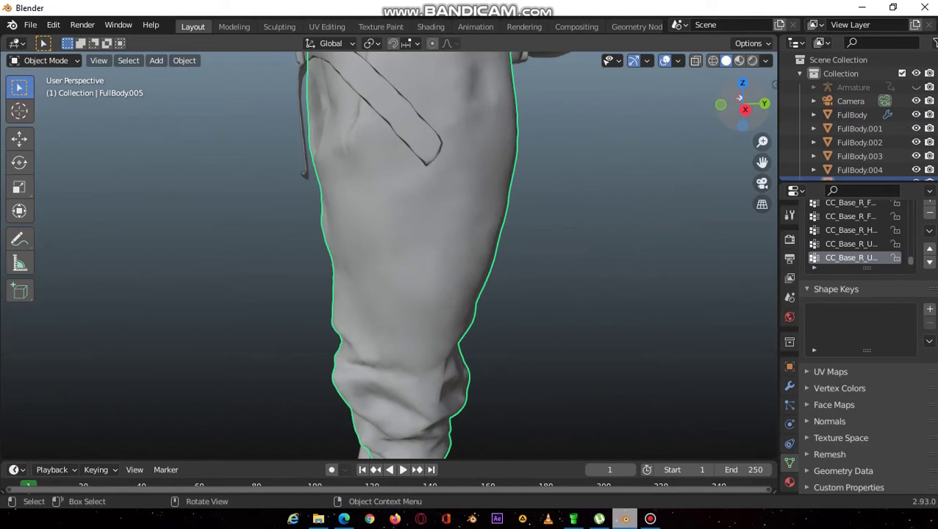
- Check that the jacket is detached by moving it away from the torso, and cancel the move
{"action": "left_click", "coordinate": [720, 105]}
{"action": "left_click_drag", "start_coordinate": [741, 105], "coordinate": [757, 118]}
{"action": "left_click_drag", "start_coordinate": [762, 162], "coordinate": [771, 248]}
{"action": "left_click_drag", "start_coordinate": [761, 142], "coordinate": [762, 156]}
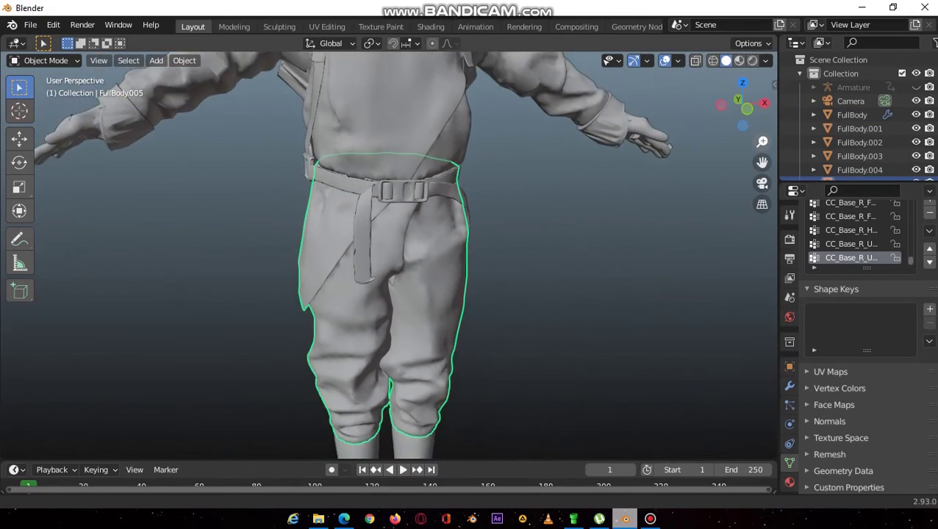
{"action": "scroll", "coordinate": [388, 257], "scroll_direction": "up", "scroll_amount": 1}
{"action": "middle_click_drag", "start_coordinate": [507, 220], "coordinate": [502, 416]}
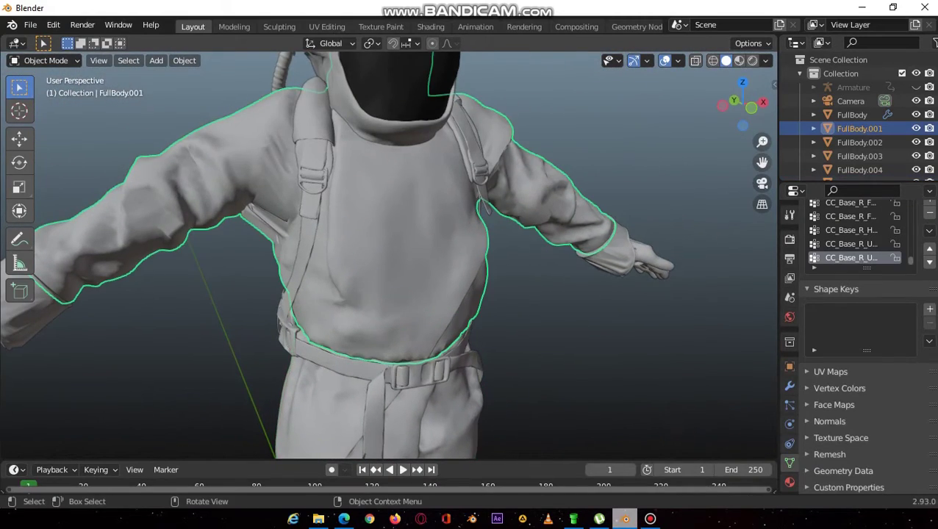
{"action": "key", "text": "g"}
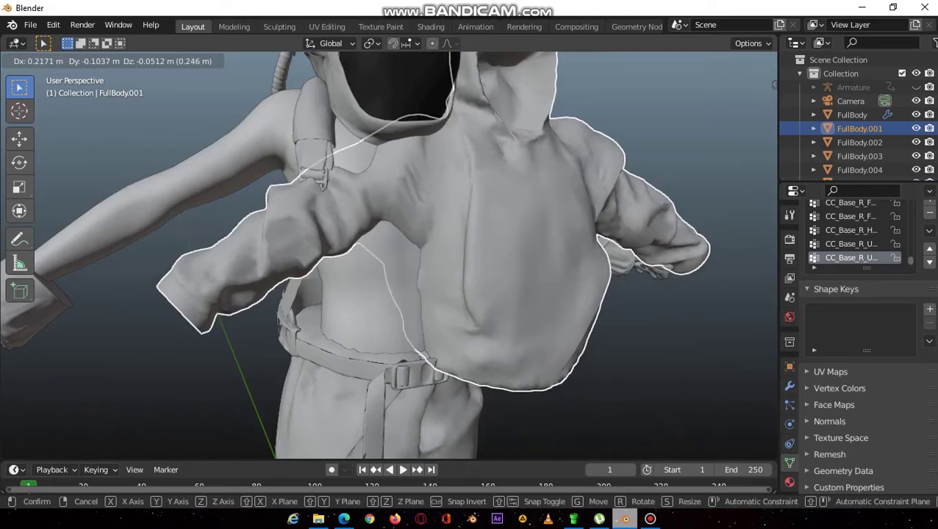
{"action": "key", "text": "Escape"}
- Test the jacket again by nudging it slightly off the body, and return it to its place
{"action": "middle_click_drag", "start_coordinate": [441, 257], "coordinate": [371, 257]}
{"action": "key", "text": "g"}
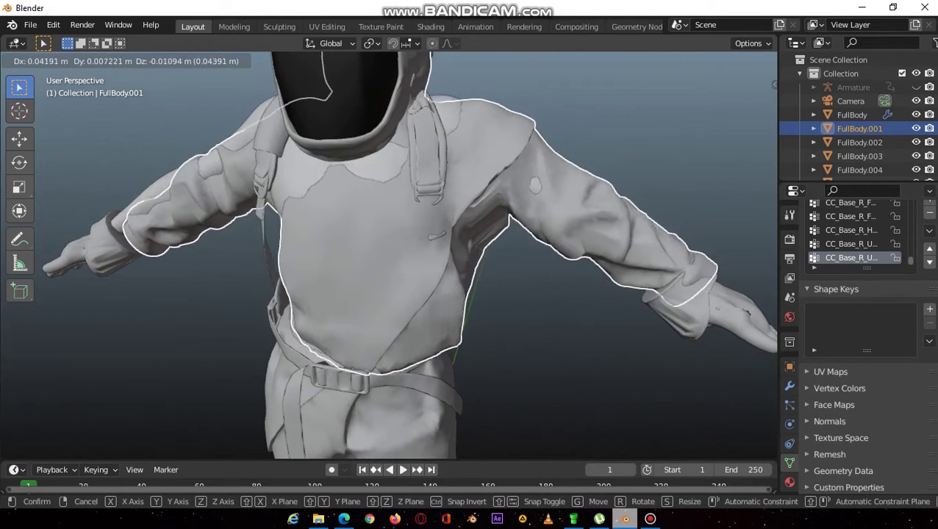
{"action": "key", "text": "Return"}
- Check the detached jacket again by moving it off to either side of the body, cancelling each move
{"action": "middle_click_drag", "start_coordinate": [411, 257], "coordinate": [452, 276]}
{"action": "middle_click_drag", "start_coordinate": [720, 260], "coordinate": [727, 259]}
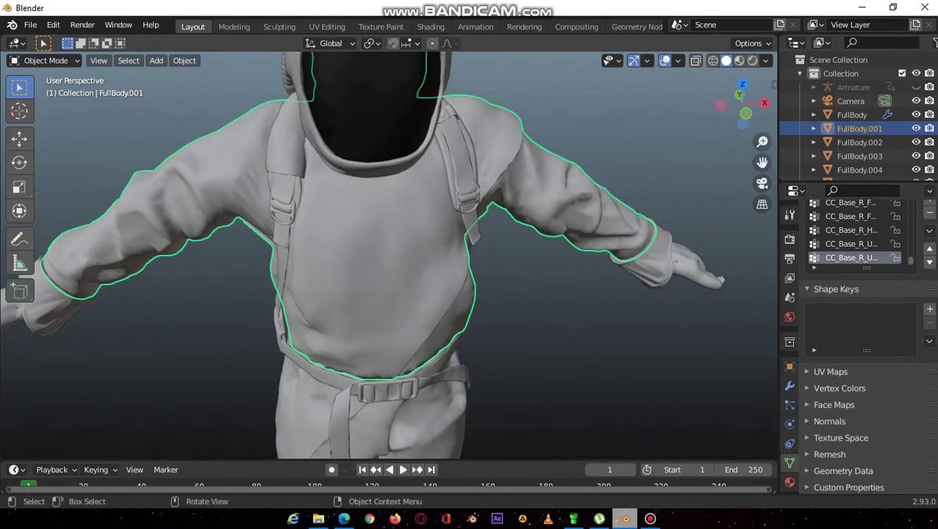
{"action": "key", "text": "g"}
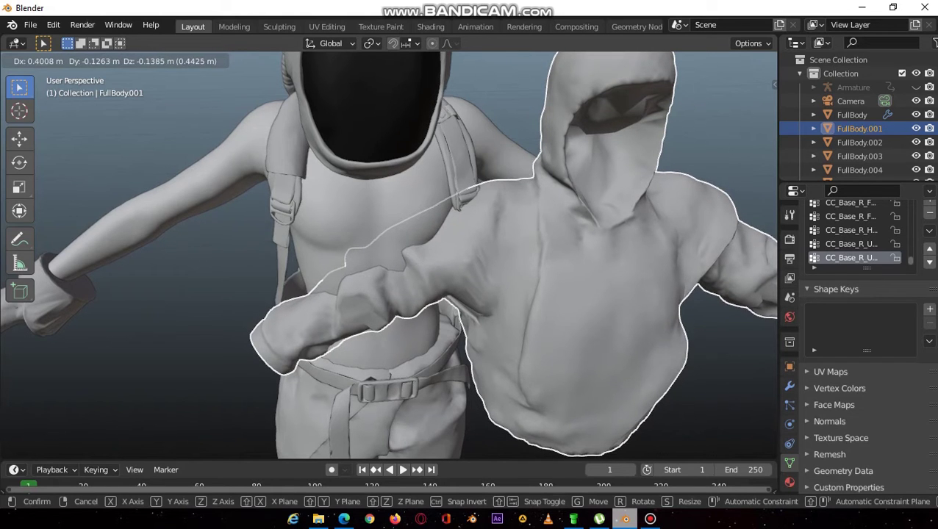
{"action": "key", "text": "Escape"}
{"action": "left_click_drag", "start_coordinate": [760, 105], "coordinate": [717, 109]}
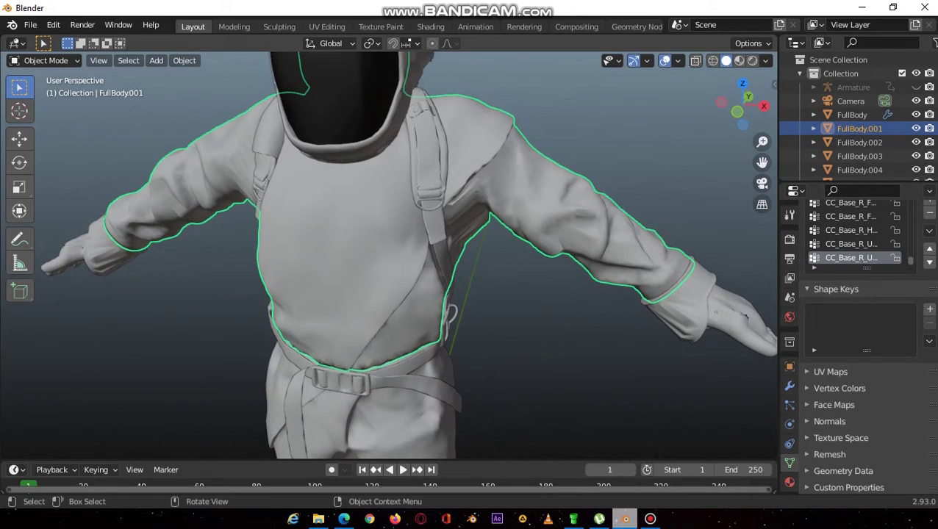
{"action": "key", "text": "g"}
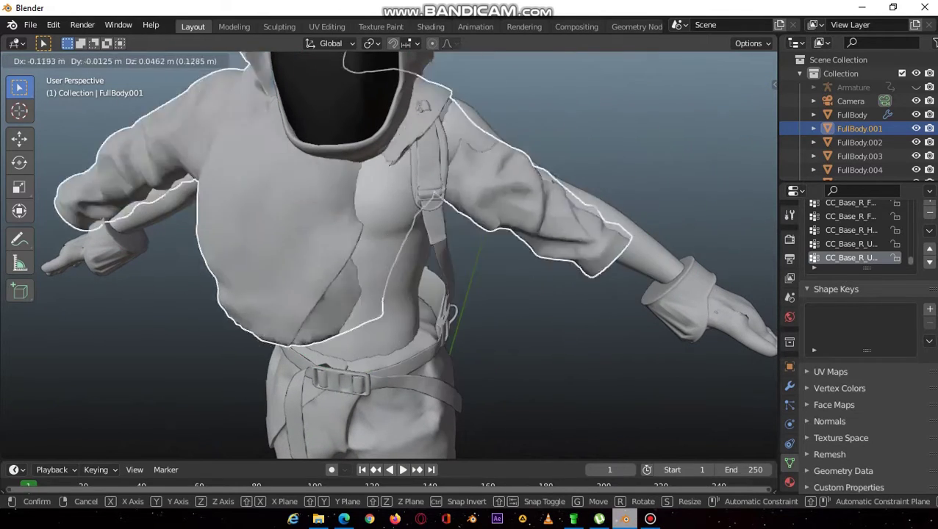
{"action": "key", "text": "Escape"}
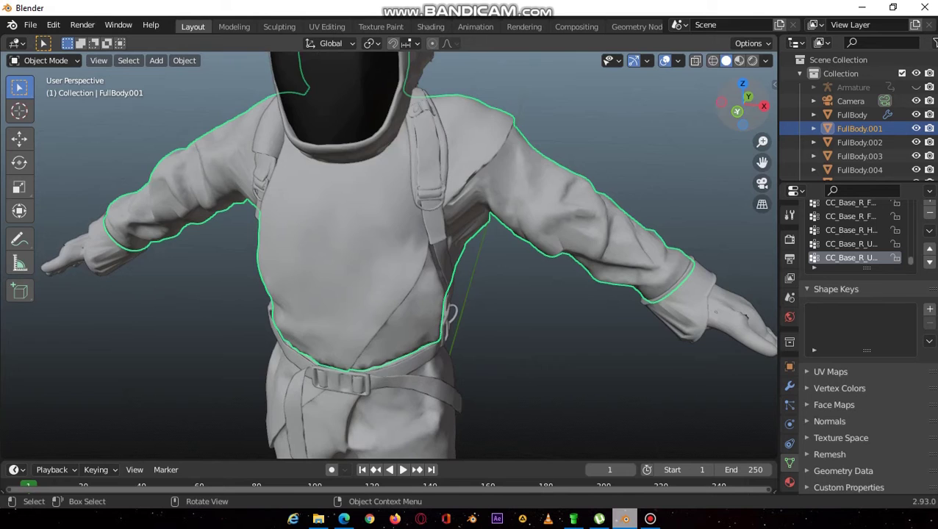
- Check the visor and the jacket as separate objects by selecting each in turn, and review the list of FullBody pieces
{"action": "left_click_drag", "start_coordinate": [746, 97], "coordinate": [812, 92]}
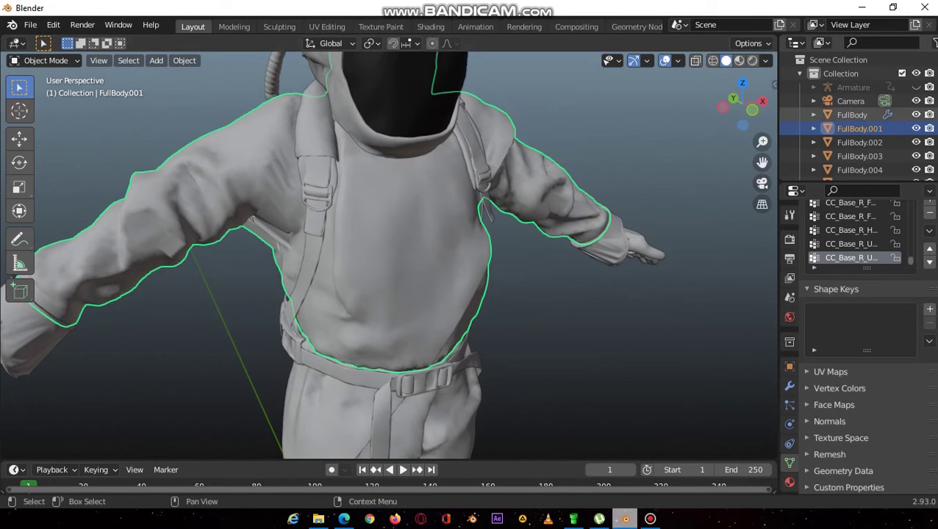
{"action": "left_click", "coordinate": [402, 97]}
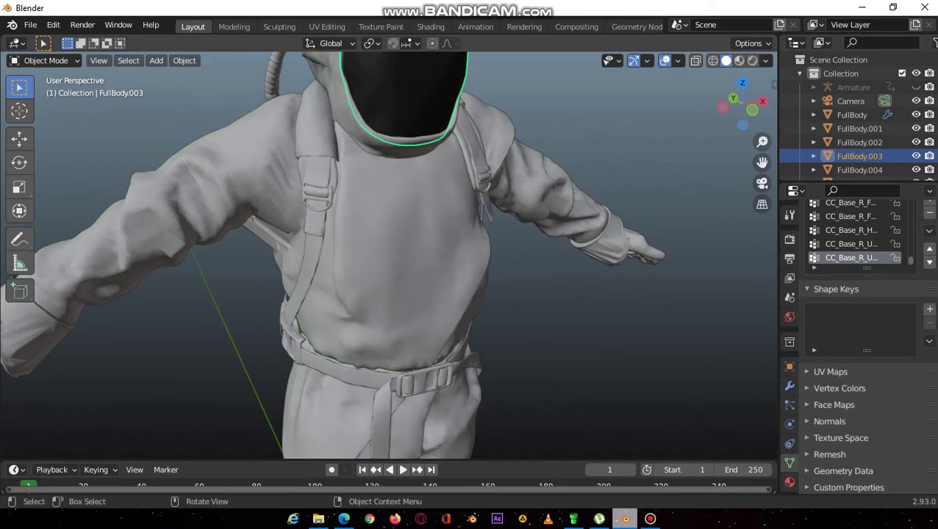
{"action": "scroll", "coordinate": [389, 253], "scroll_direction": "down", "scroll_amount": 5}
{"action": "key", "text": "shift"}
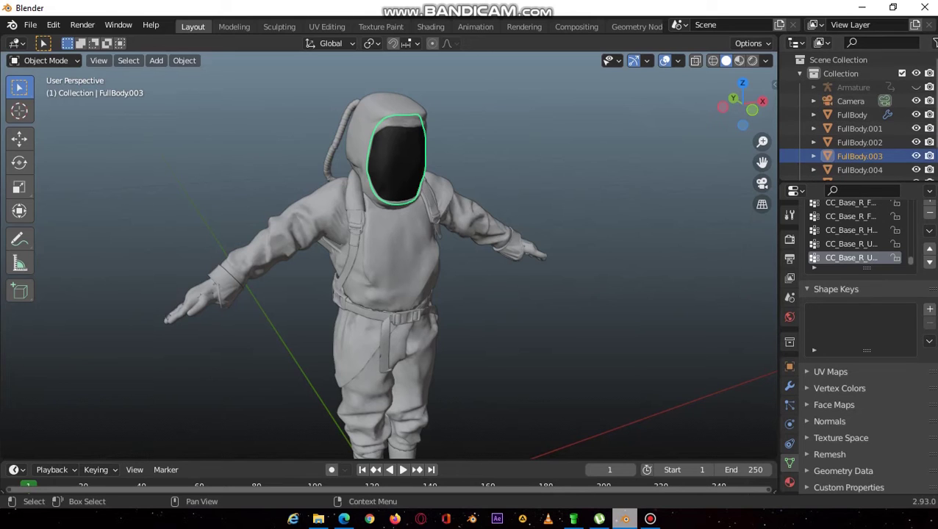
{"action": "scroll", "coordinate": [856, 118], "scroll_direction": "down", "scroll_amount": 2}
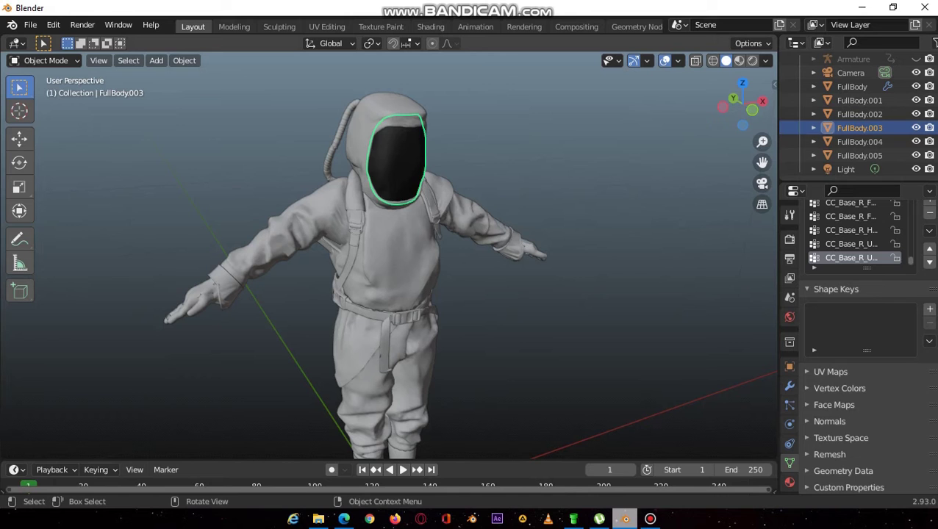
{"action": "middle_click_drag", "start_coordinate": [632, 249], "coordinate": [191, 278]}
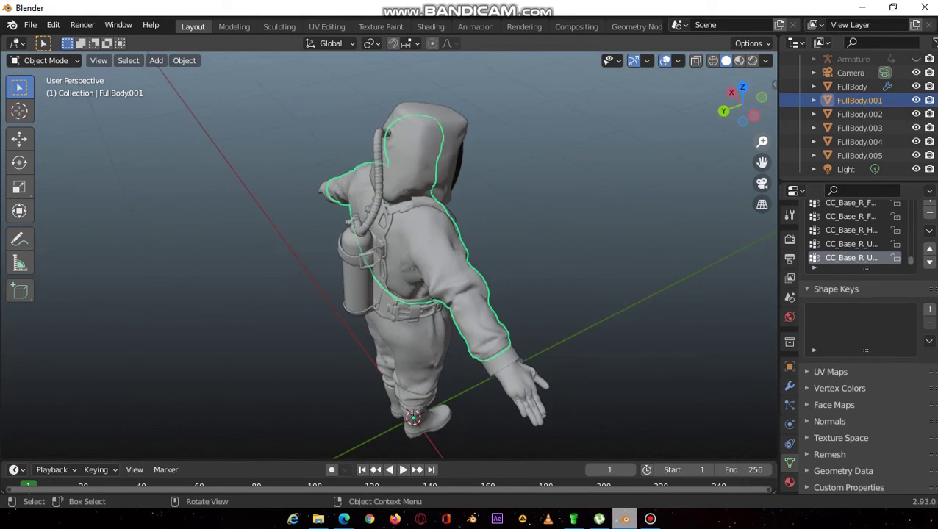
- Examine the back of the trousers and the waist, and select the FullBody object with the belt and air-tank harness
{"action": "mouse_move", "coordinate": [762, 141]}
{"action": "left_mouse_down"}
{"action": "mouse_move", "coordinate": [762, 72]}
{"action": "mouse_move", "coordinate": [762, 138]}
{"action": "left_mouse_up"}
{"action": "left_click_drag", "start_coordinate": [737, 108], "coordinate": [834, 67]}
{"action": "left_click_drag", "start_coordinate": [762, 163], "coordinate": [768, 75]}
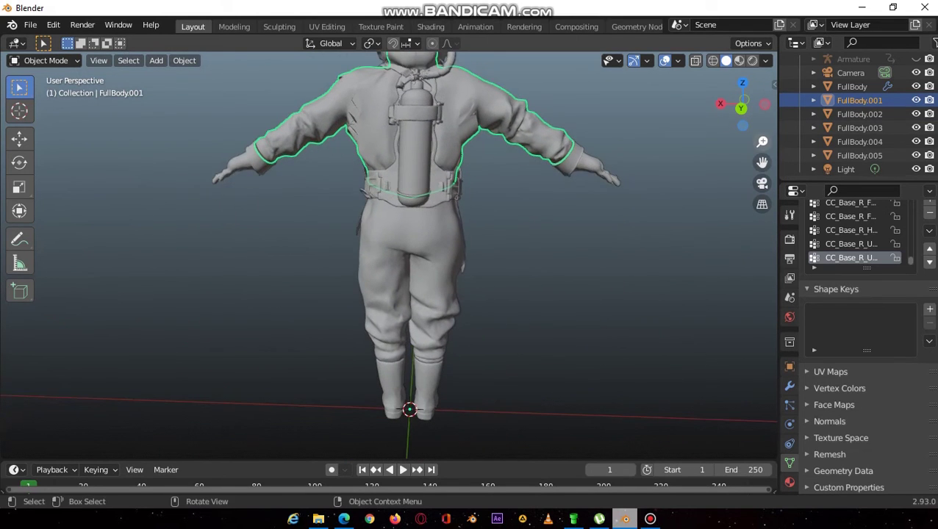
{"action": "scroll", "coordinate": [412, 257], "scroll_direction": "up", "scroll_amount": 4}
{"action": "middle_click_drag", "start_coordinate": [411, 257], "coordinate": [382, 249]}
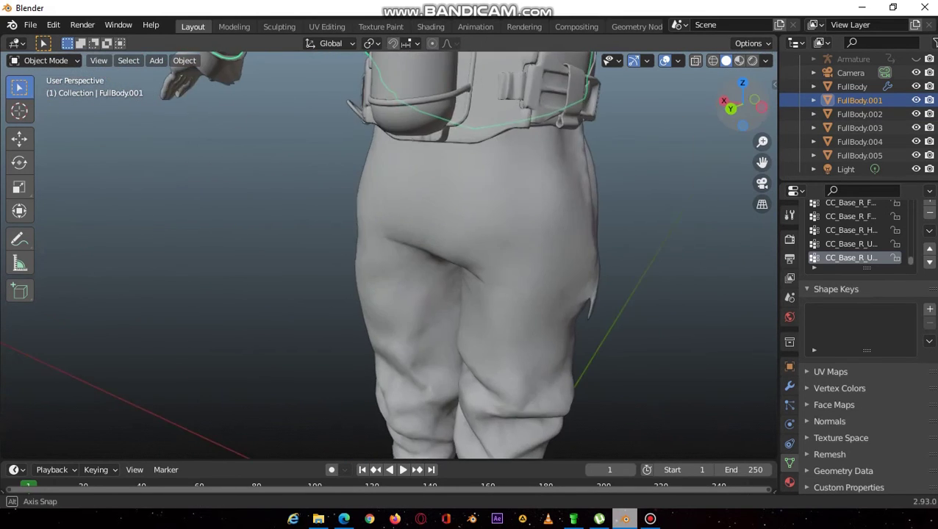
{"action": "left_click_drag", "start_coordinate": [738, 107], "coordinate": [662, 163]}
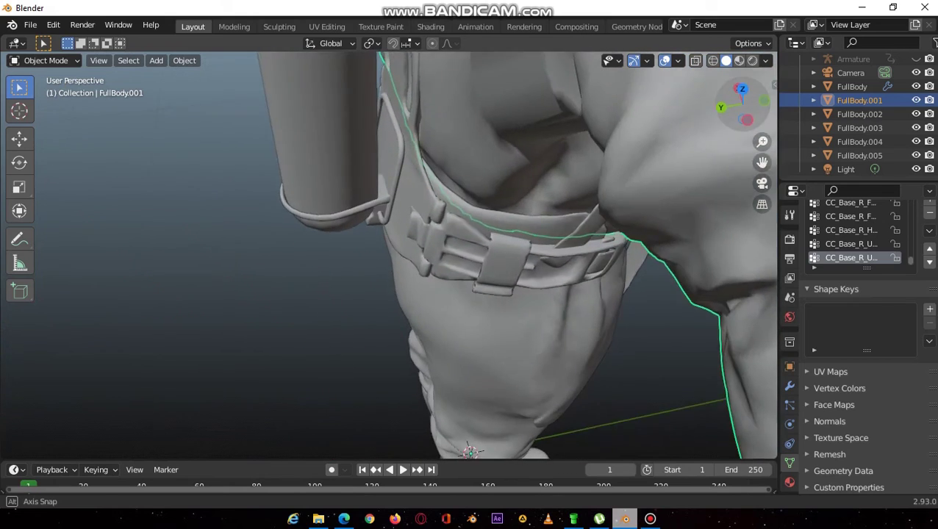
{"action": "middle_click_drag", "start_coordinate": [279, 228], "coordinate": [264, 213]}
{"action": "left_click", "coordinate": [544, 297]}
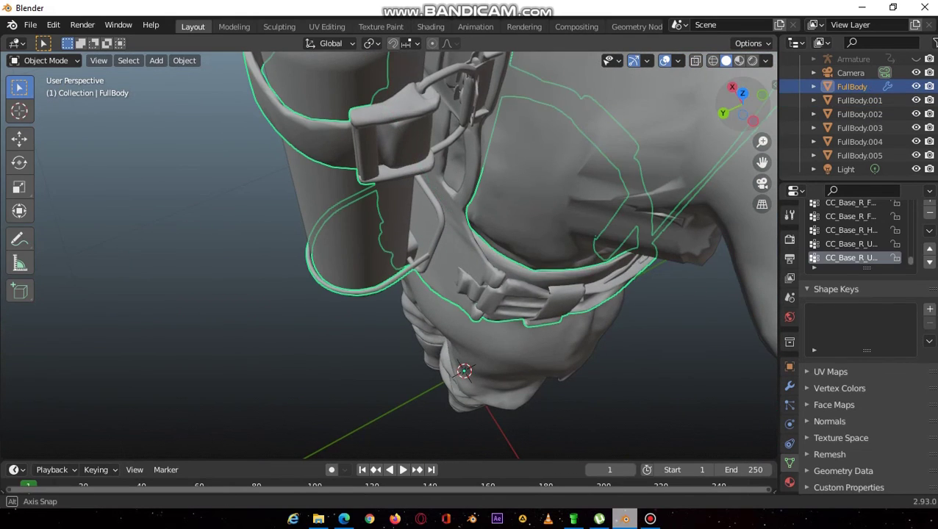